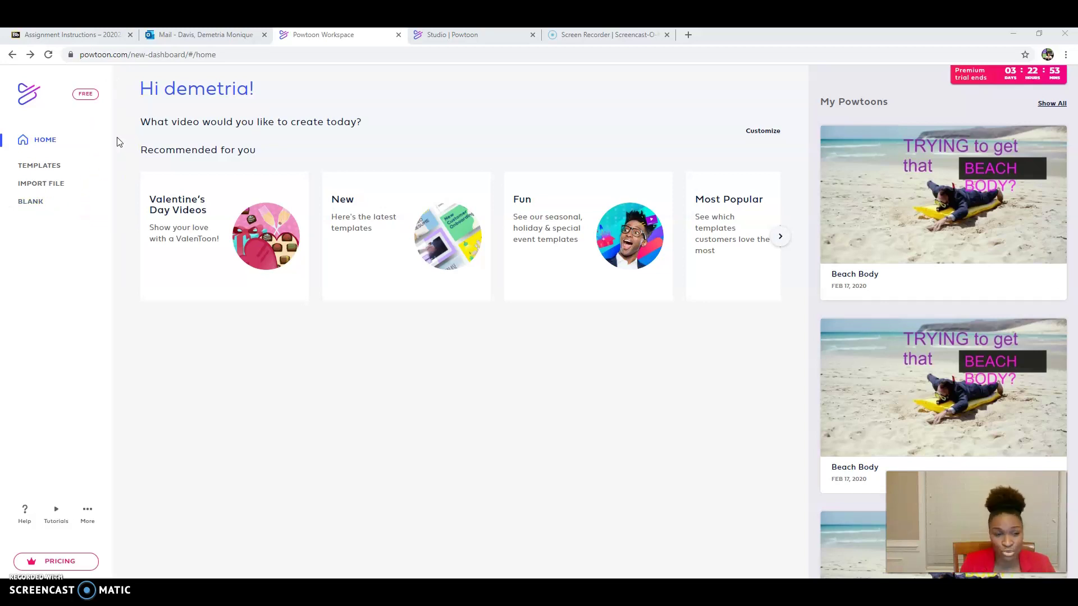
# Search the template library for 'exercise' to list workout templates like Beach Body and Train Hard
pyautogui.click(135, 99)
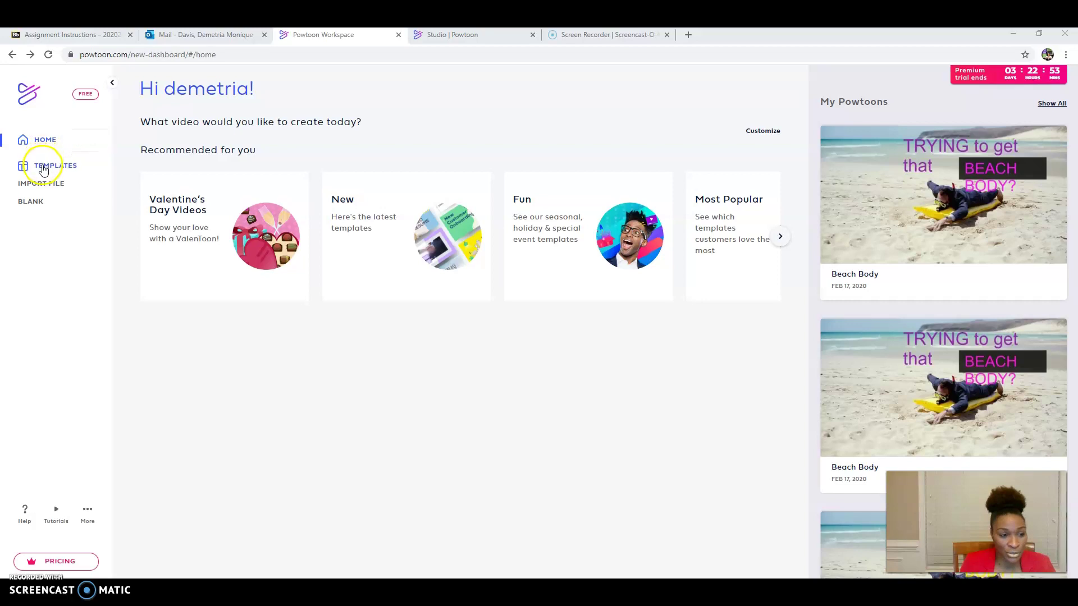
pyautogui.click(44, 168)
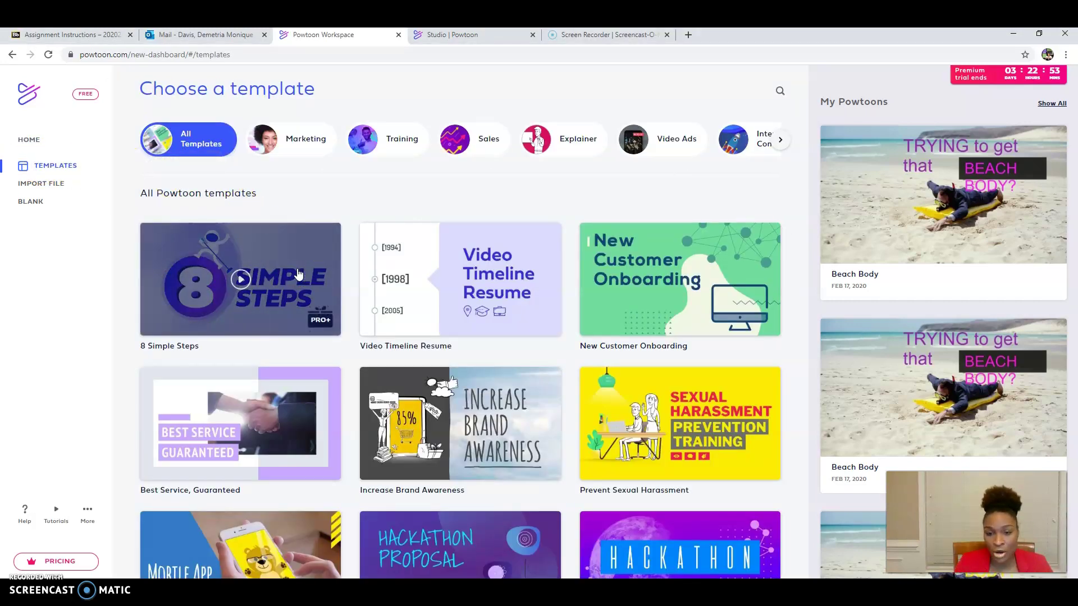
pyautogui.click(780, 91)
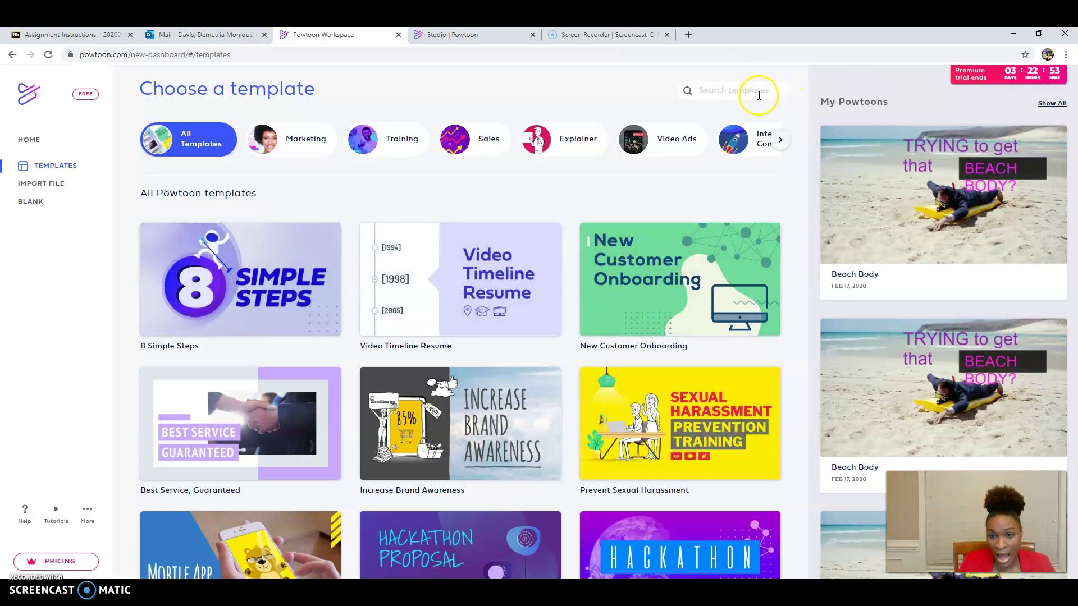
pyautogui.click(759, 95)
pyautogui.write('exercise')
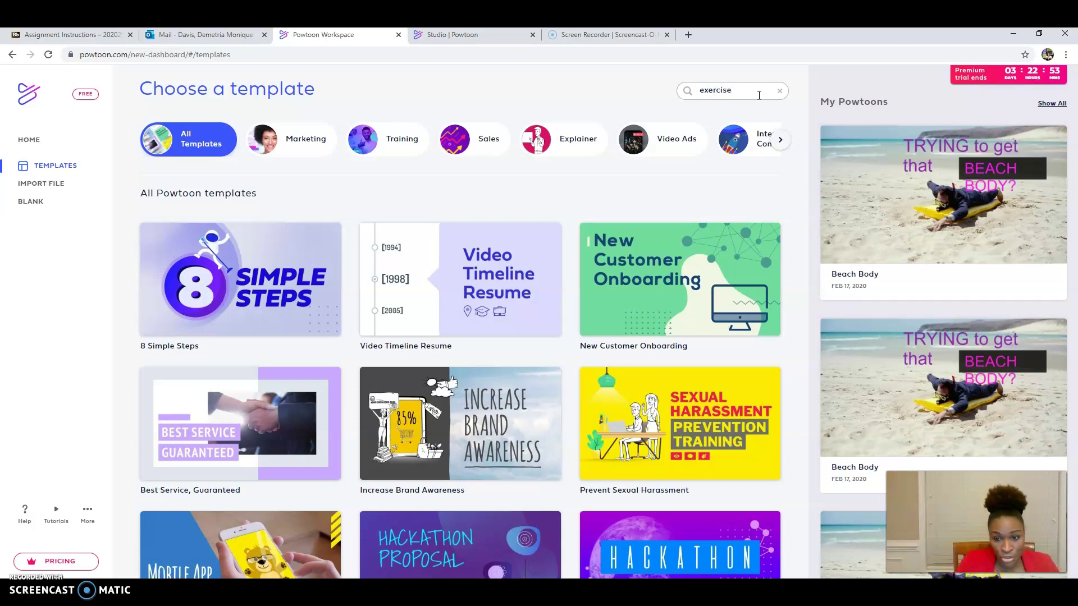
pyautogui.press('Return')
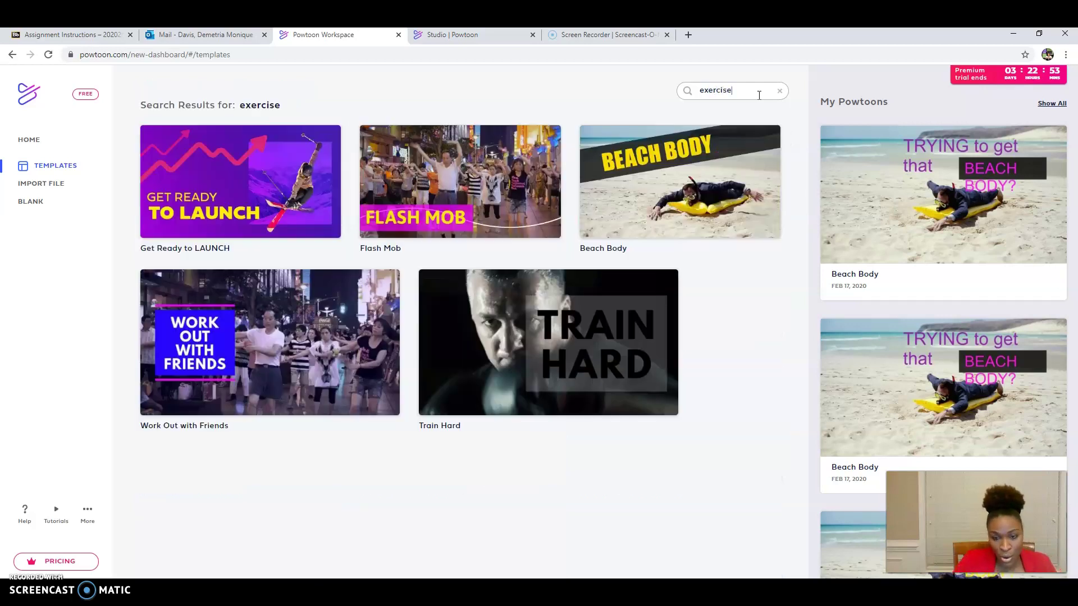
# Open the Beach Body template in Create mode and make 'TRYING to get that' purple
pyautogui.click(639, 171)
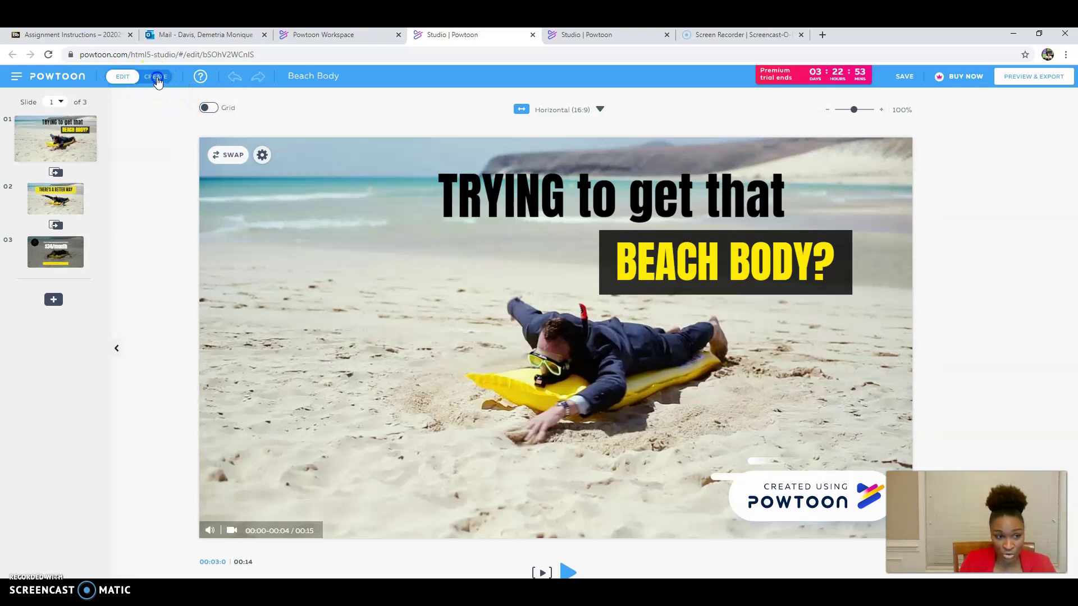
pyautogui.click(156, 79)
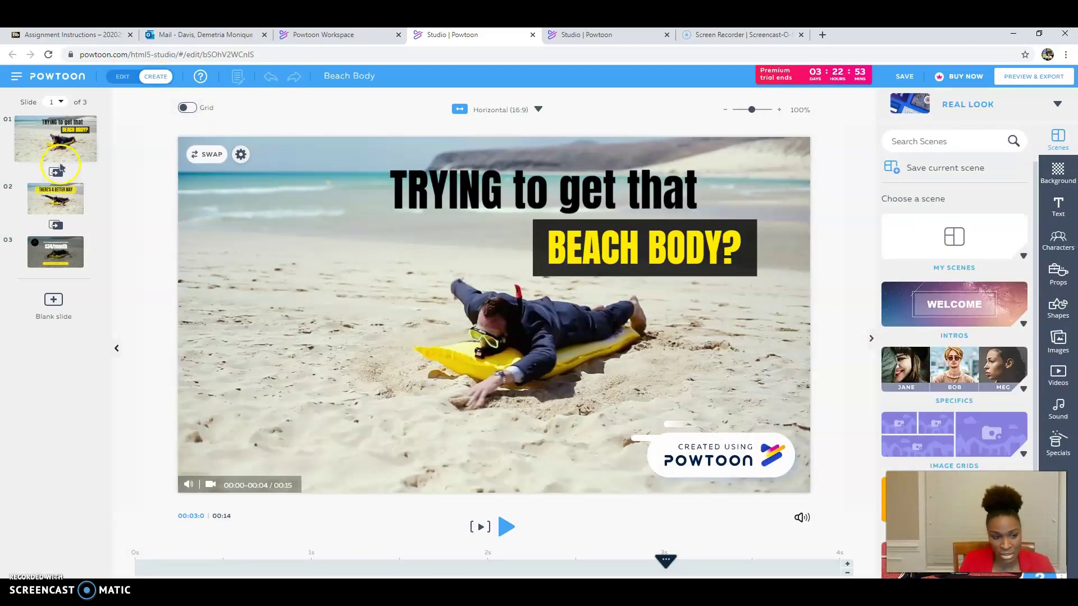
pyautogui.moveTo(59, 146)
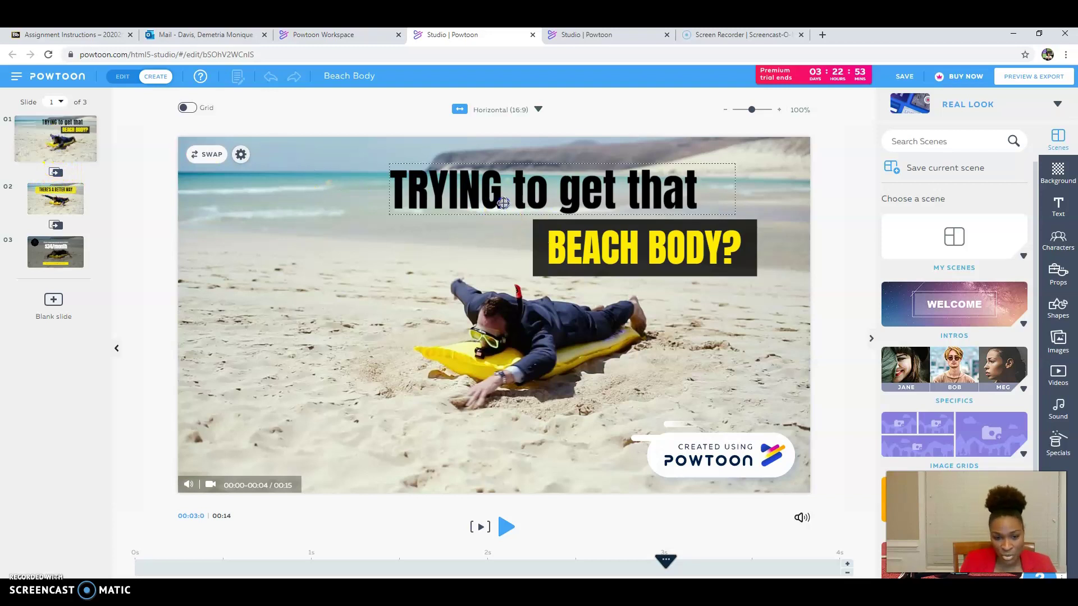
pyautogui.click(502, 203)
pyautogui.click(482, 155)
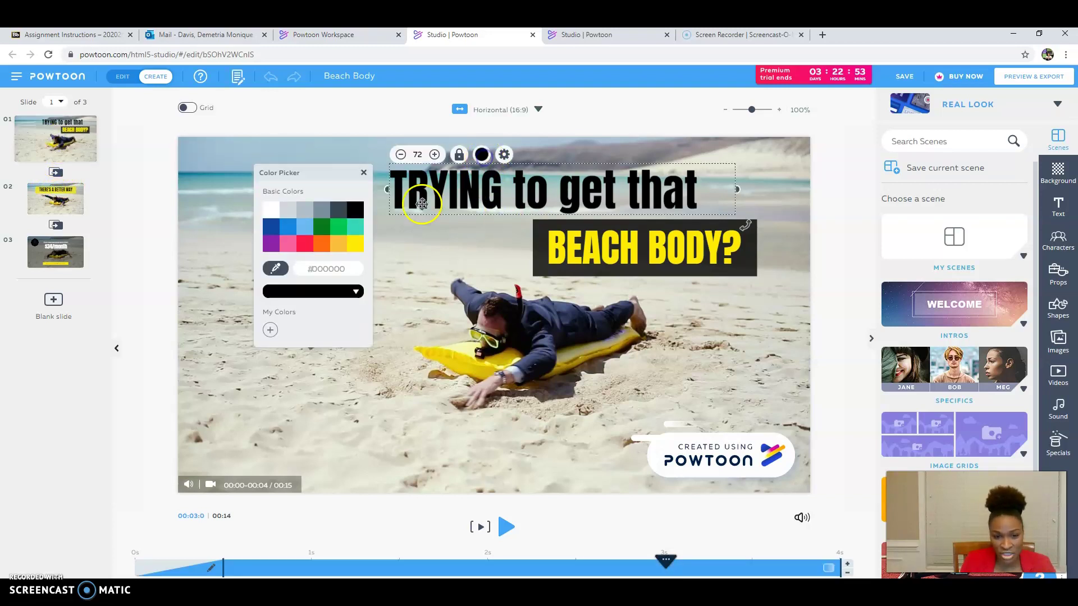
pyautogui.click(271, 244)
# Turn the 'BEACH BODY?' title pink using the full colour spectrum
pyautogui.click(600, 245)
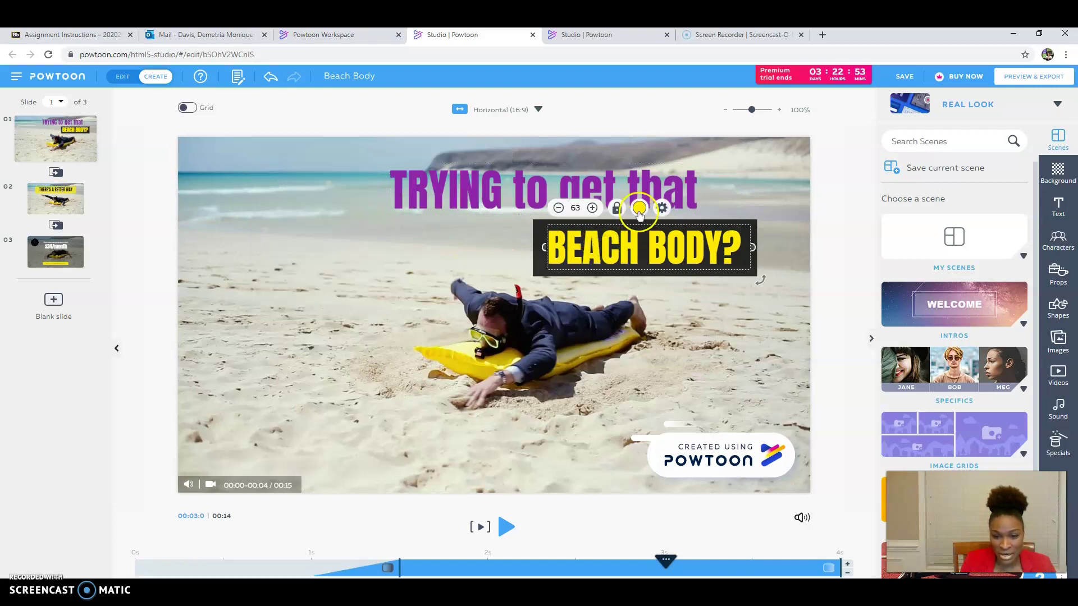
pyautogui.click(639, 208)
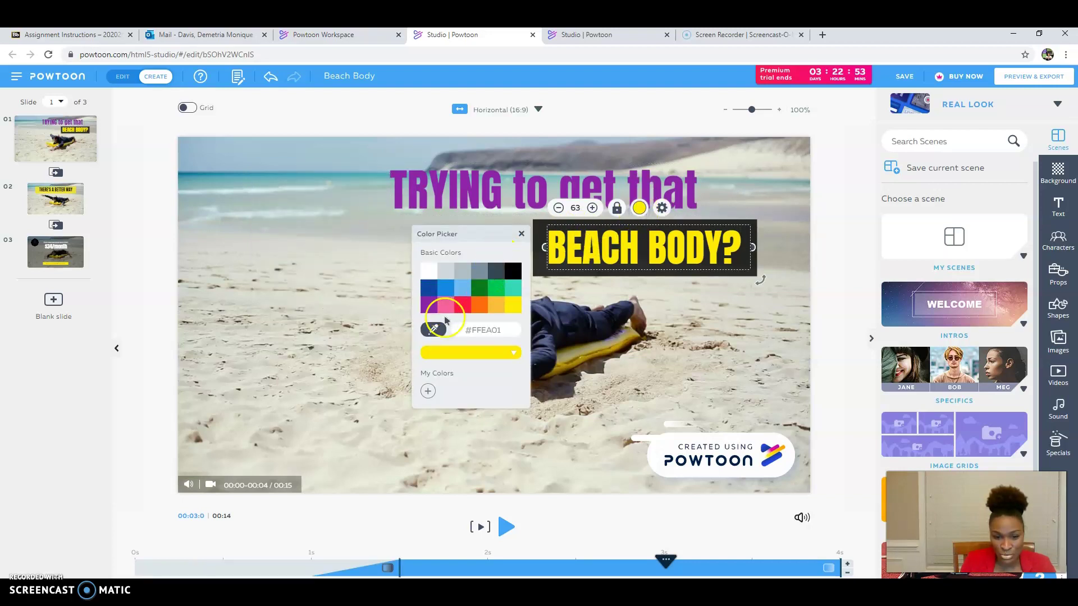
pyautogui.click(513, 354)
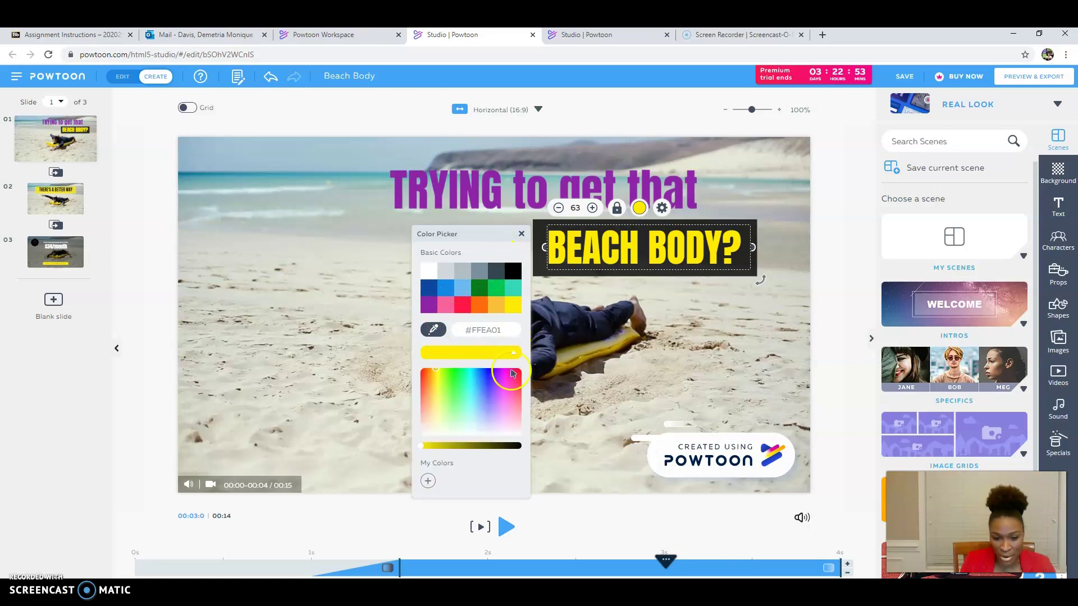
pyautogui.click(510, 375)
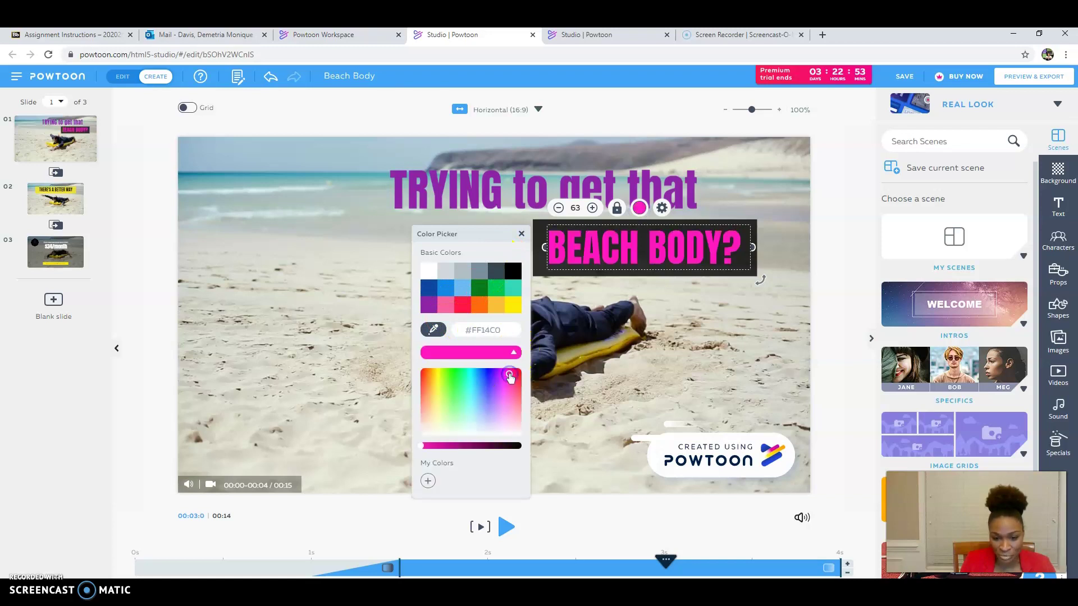
pyautogui.click(648, 344)
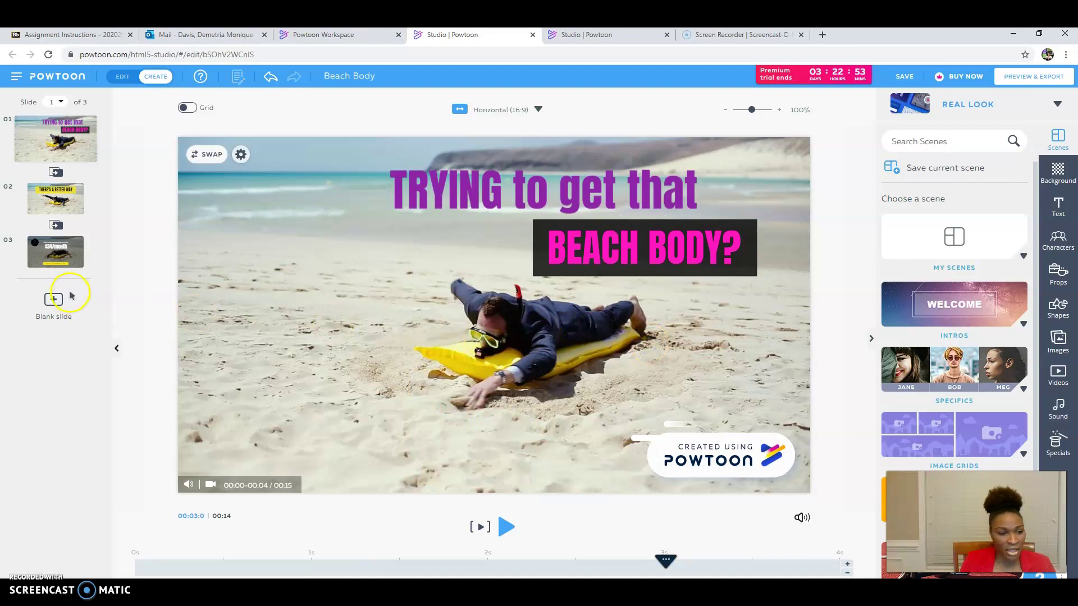
# Make slide 2's 'THERE'S A BETTER WAY' title magenta
pyautogui.click(50, 208)
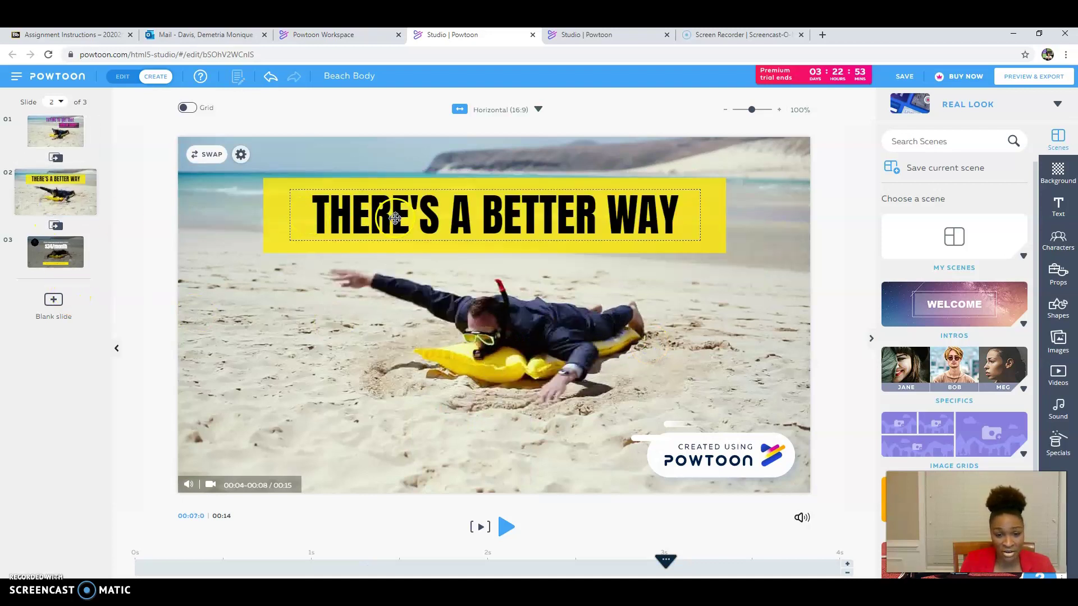
pyautogui.click(406, 219)
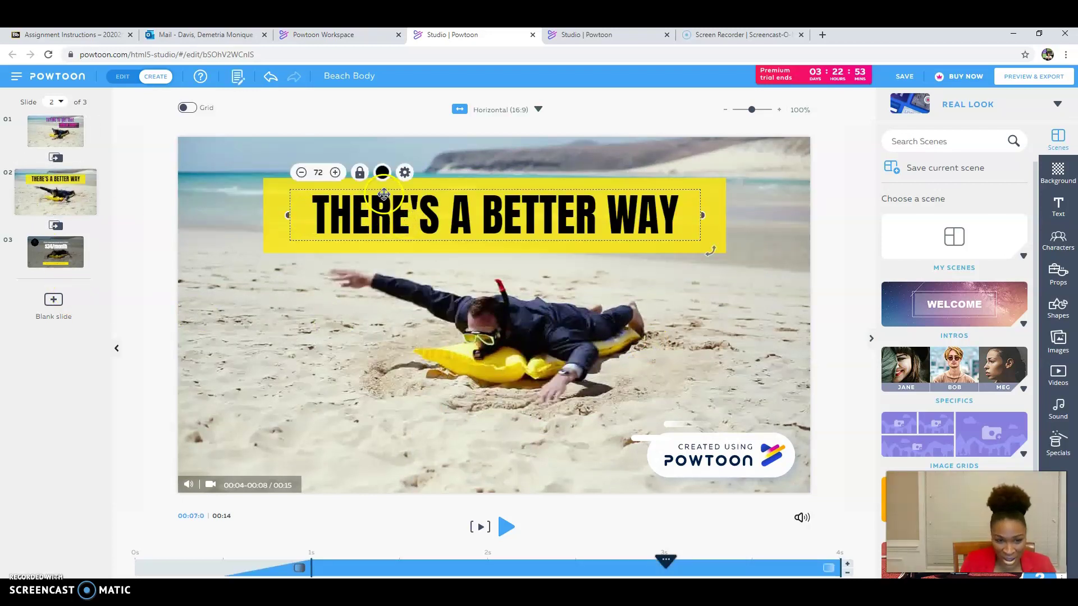
pyautogui.click(382, 174)
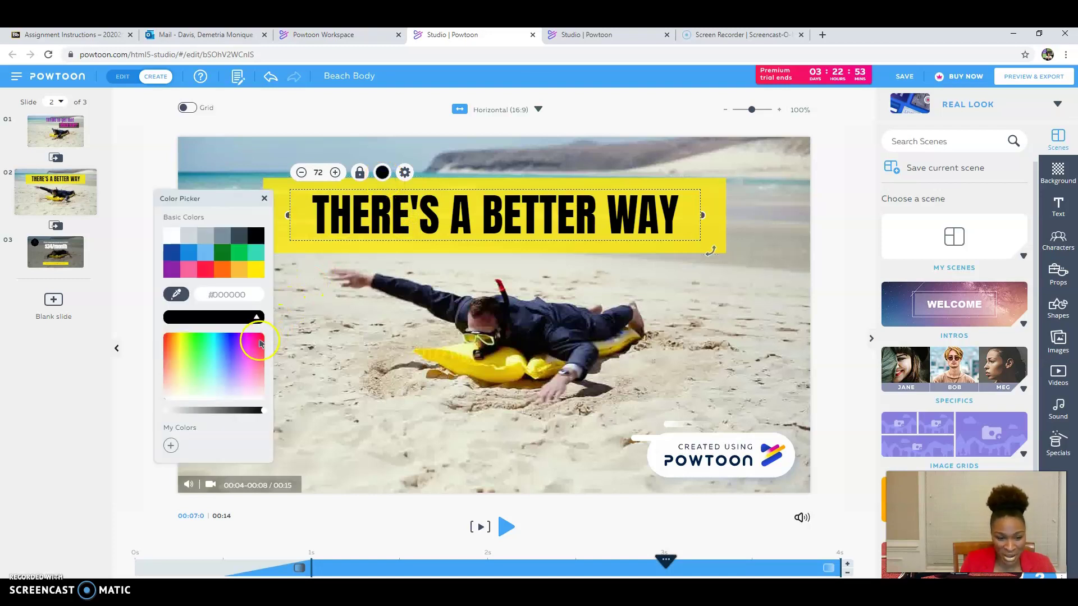
pyautogui.click(252, 338)
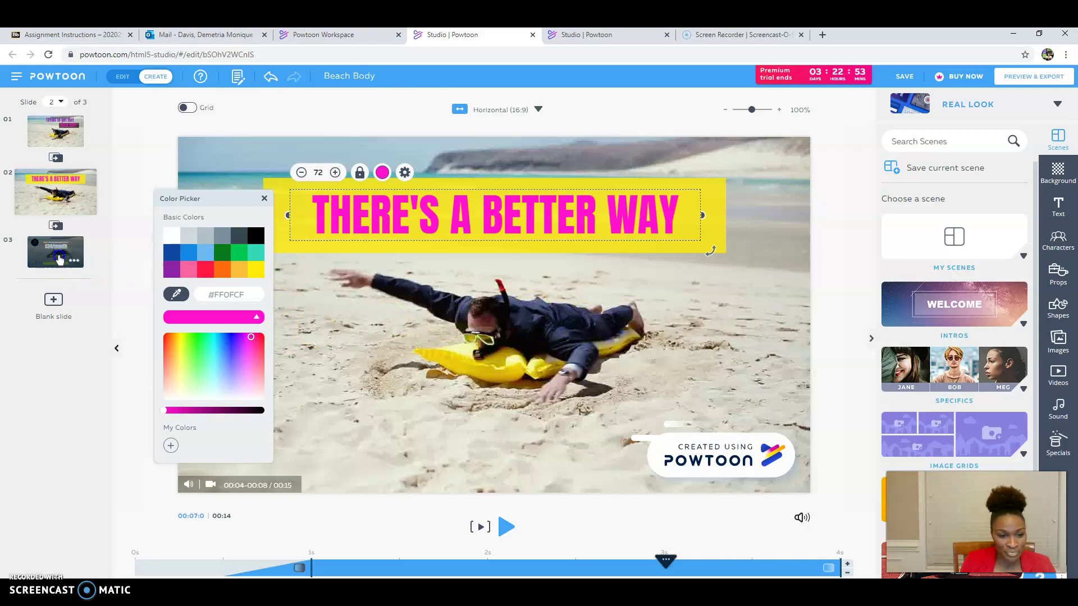
pyautogui.click(60, 260)
# Delete the INSERT LOGO placeholder and its leftover white circle from slide 3
pyautogui.click(232, 213)
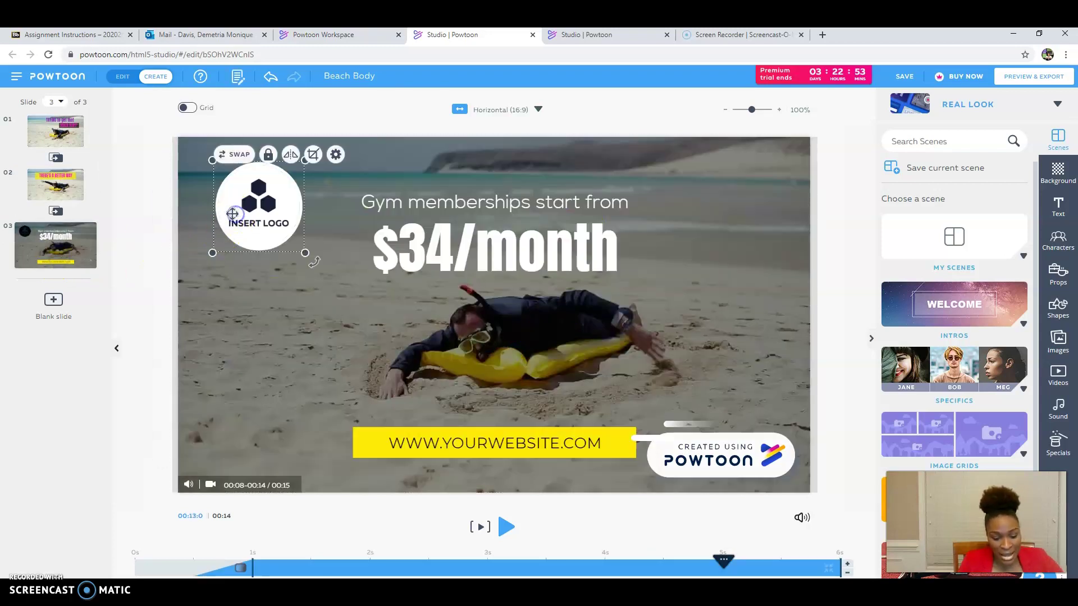
pyautogui.press('Delete')
pyautogui.click(232, 213)
pyautogui.press('Delete')
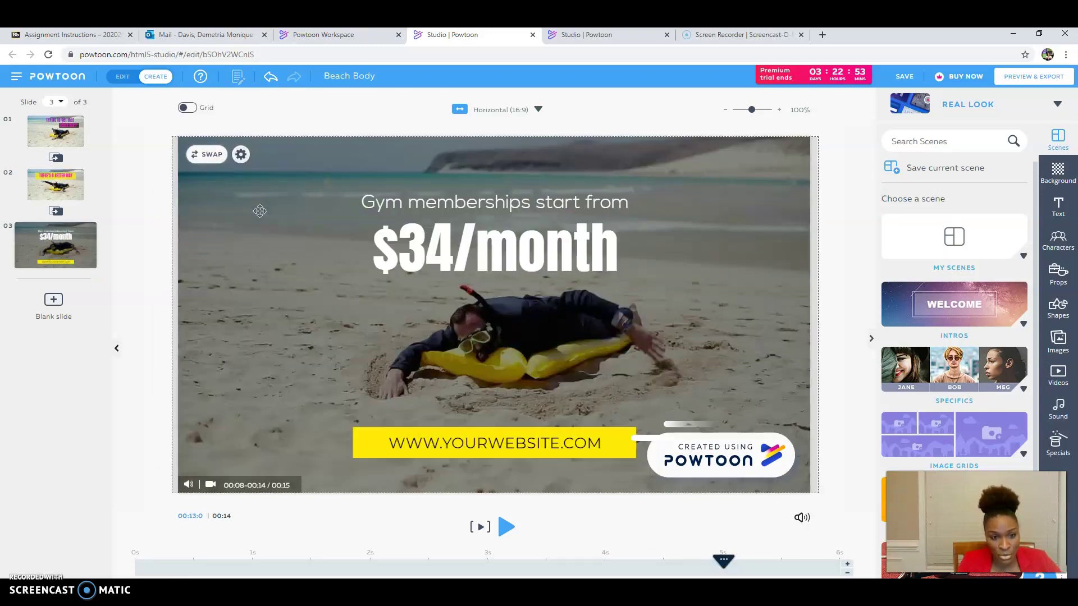
# Rewrite the Gym memberships text as 'A Champion's Mindset can help you' and delete the $34/month text
pyautogui.click(391, 200)
pyautogui.doubleClick(386, 200)
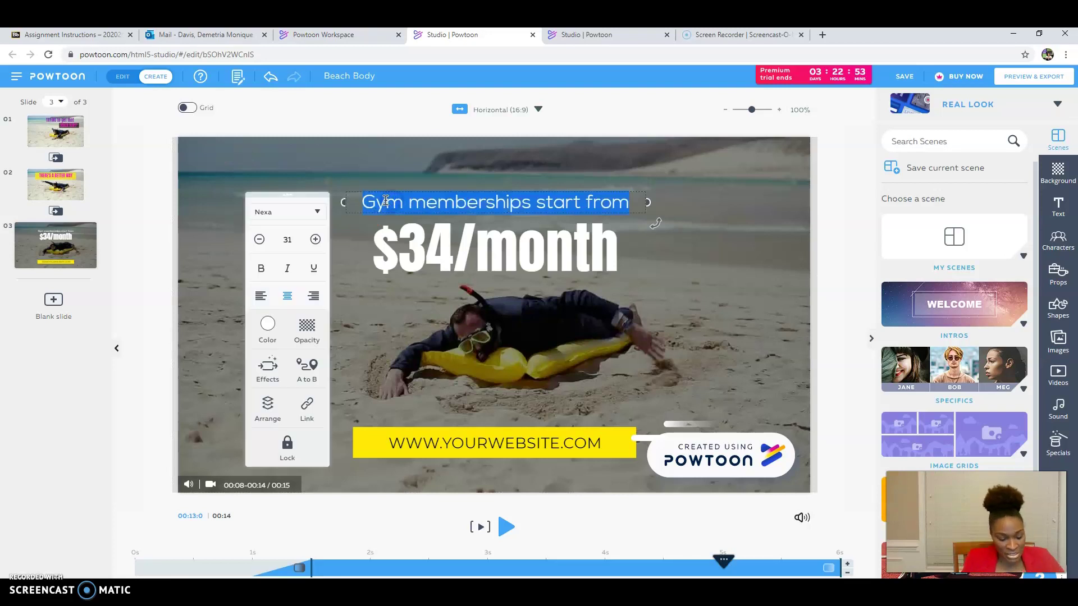
pyautogui.write('A')
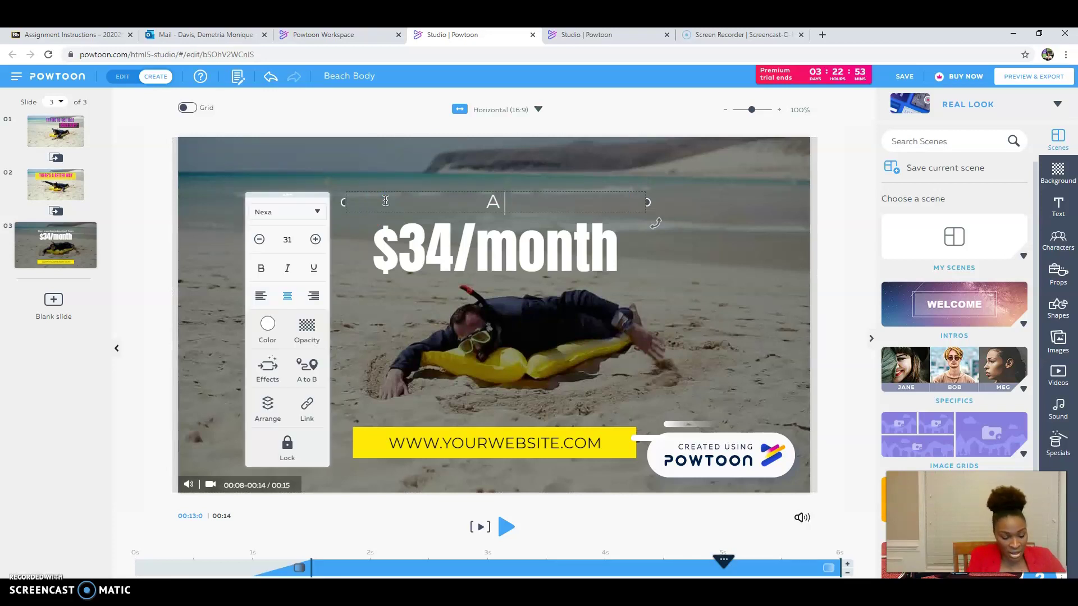
pyautogui.write(' Champions')
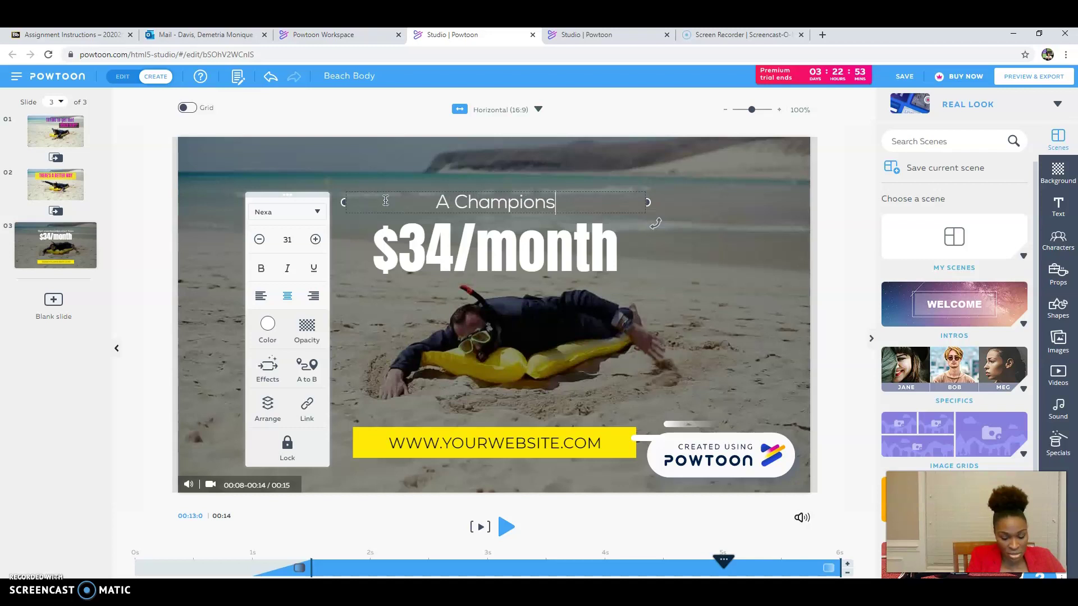
pyautogui.press('BackSpace')
pyautogui.write("'s Mind")
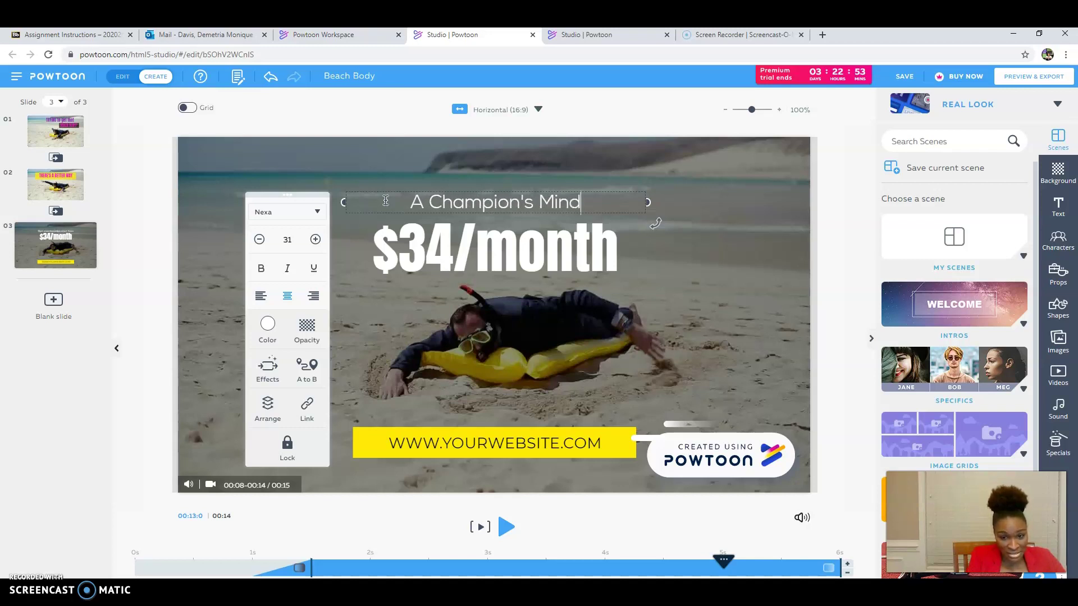
pyautogui.write('set ca')
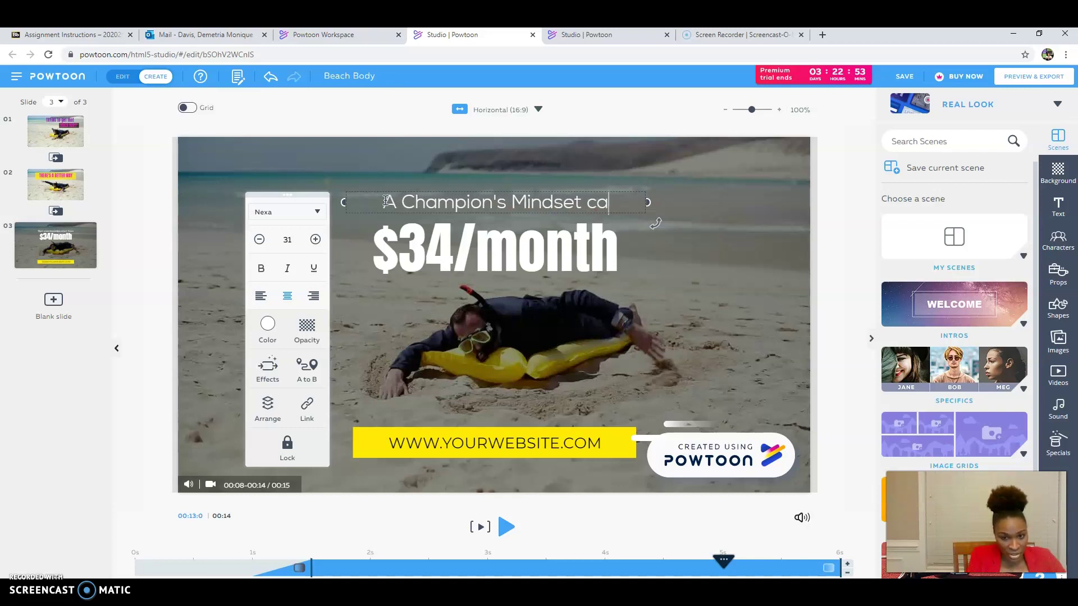
pyautogui.write('n help yor')
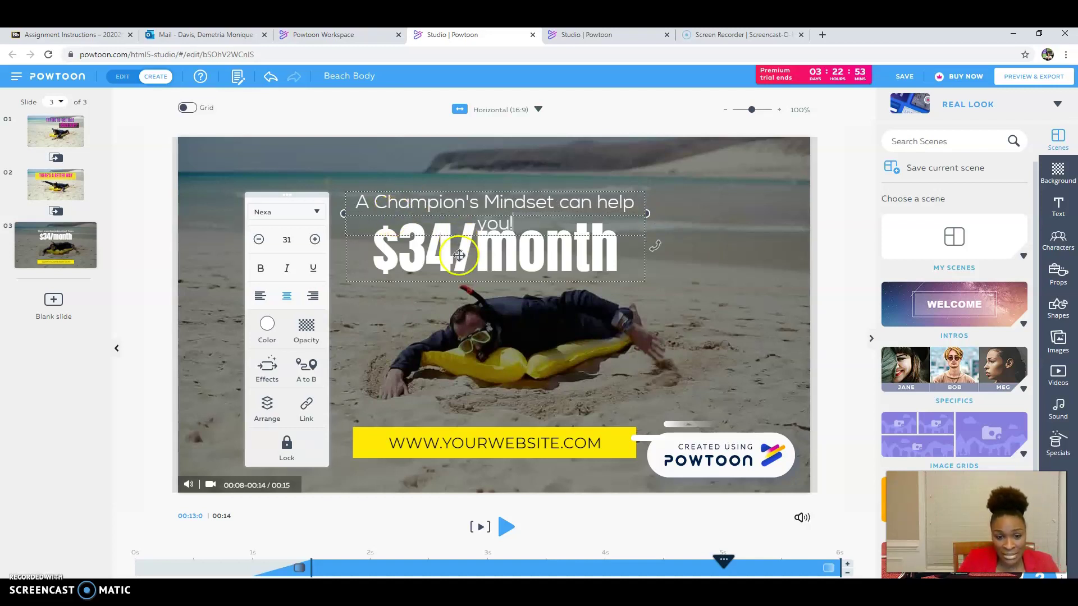
pyautogui.click(458, 253)
pyautogui.press('Delete')
# Make the new heading bold and enlarge it to size 50
pyautogui.click(475, 204)
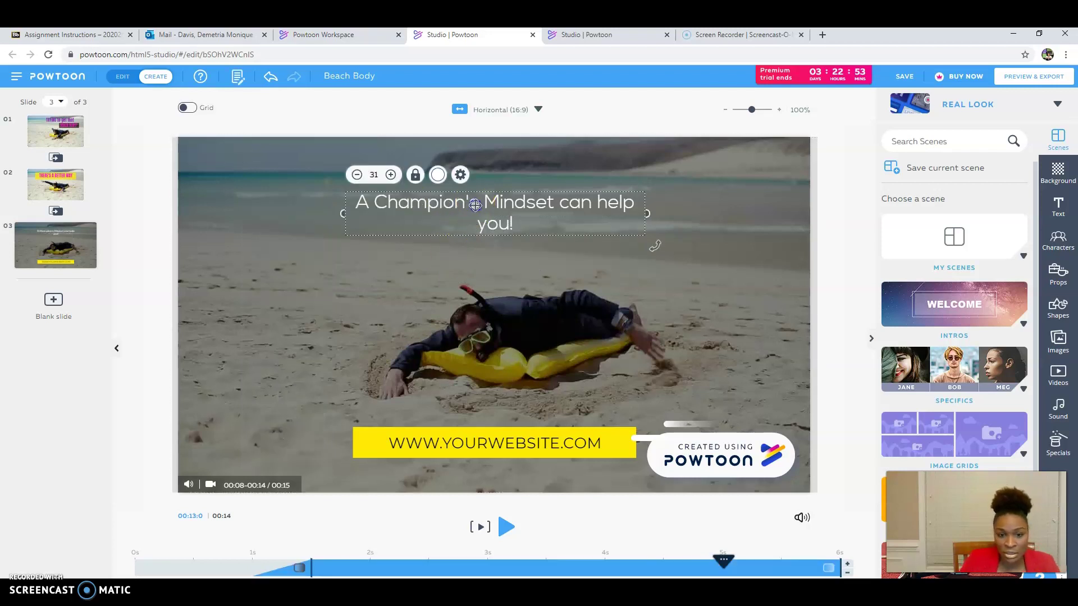
pyautogui.click(475, 204)
pyautogui.click(252, 274)
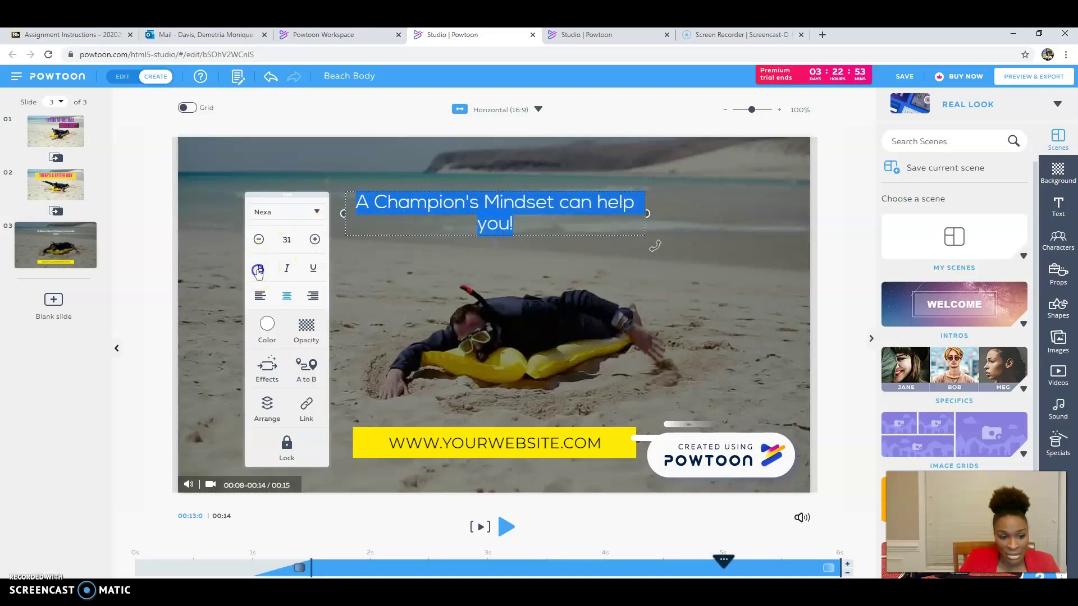
pyautogui.click(313, 240)
pyautogui.click(313, 240)
pyautogui.click(313, 239)
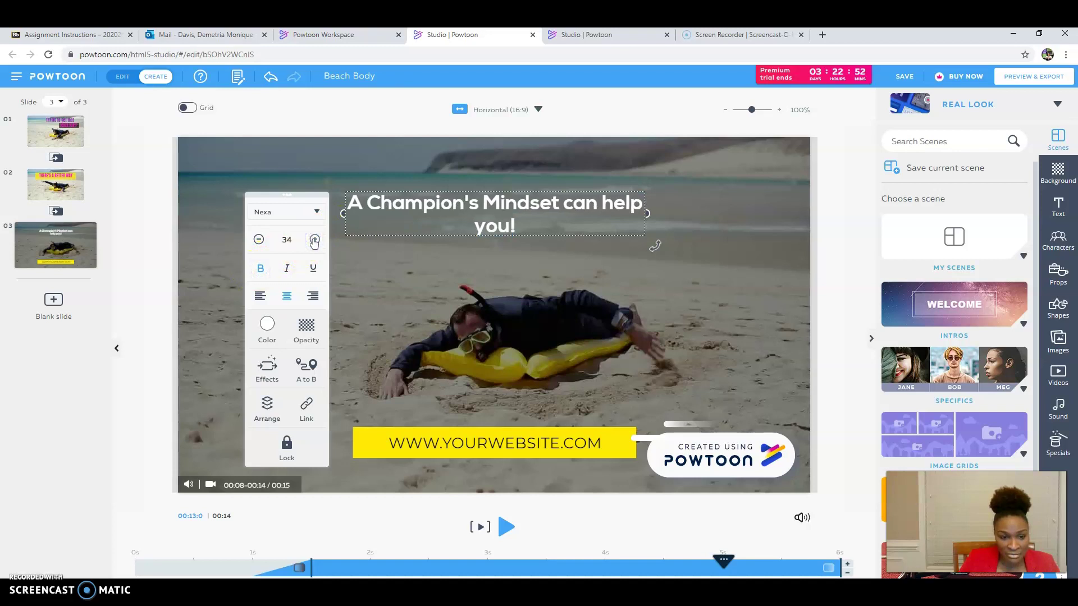
pyautogui.click(313, 240)
pyautogui.click(313, 239)
pyautogui.click(314, 240)
pyautogui.click(313, 240)
pyautogui.click(314, 240)
pyautogui.click(313, 240)
pyautogui.click(313, 240)
pyautogui.click(313, 239)
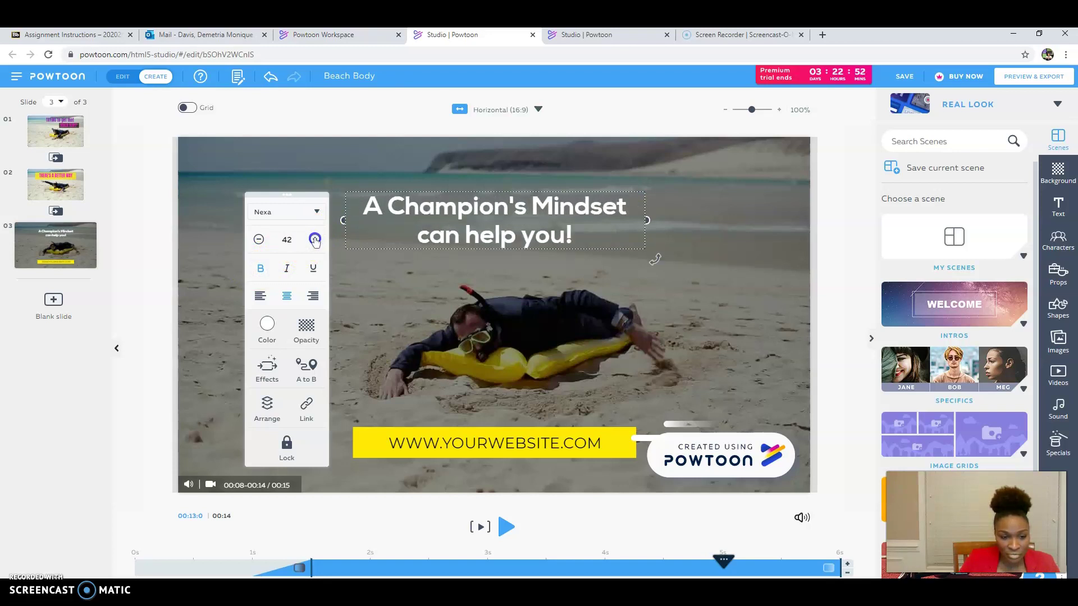
pyautogui.click(313, 240)
pyautogui.click(314, 240)
pyautogui.click(314, 240)
pyautogui.click(314, 239)
pyautogui.click(315, 240)
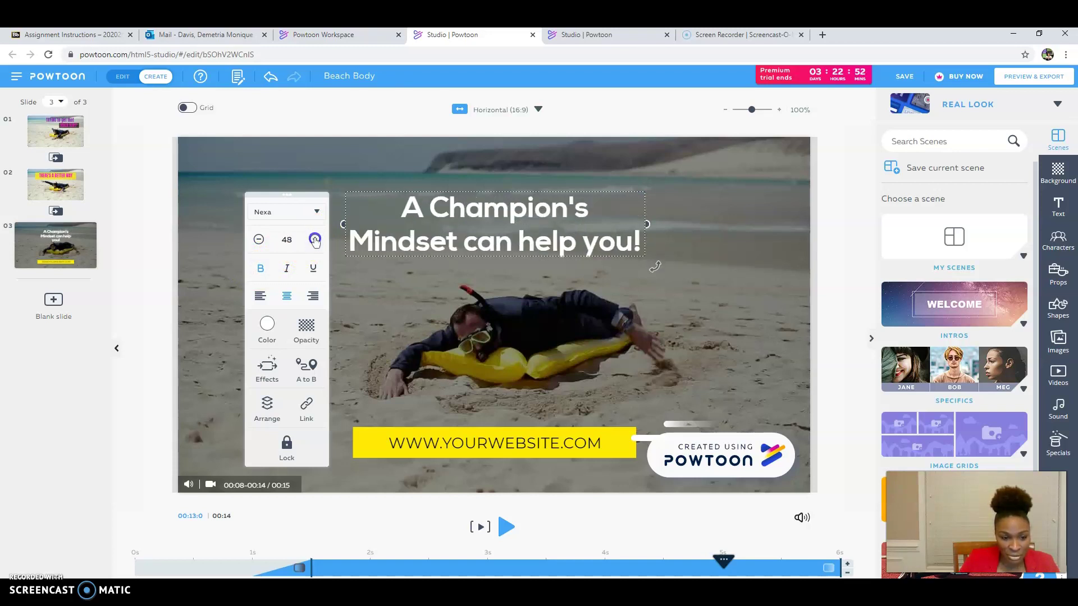
pyautogui.click(314, 240)
pyautogui.click(315, 239)
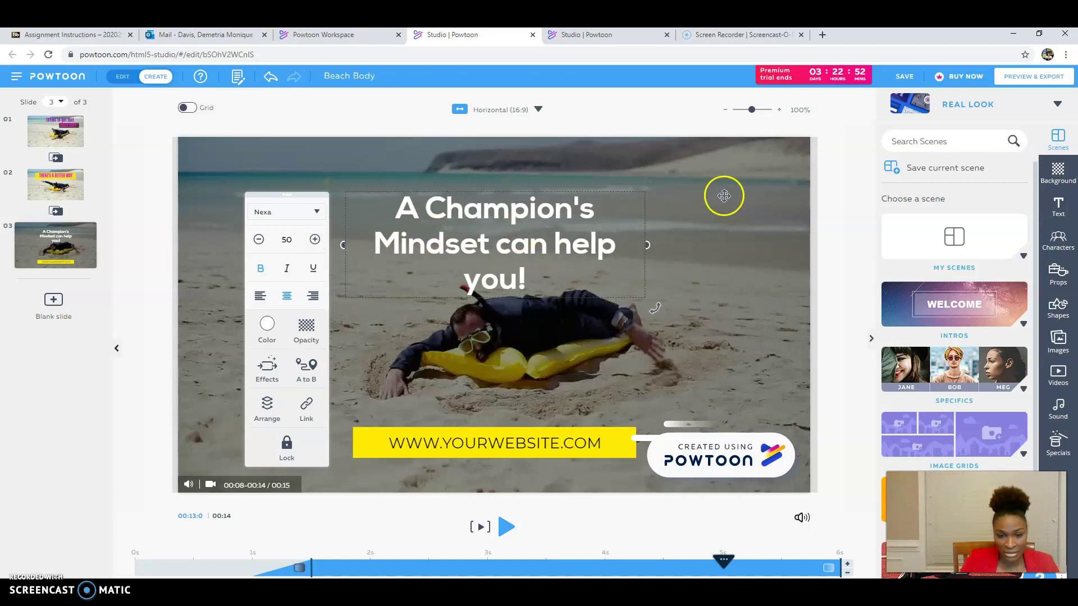
# Move the title higher on the slide and color it yellow (#FFEA01)
pyautogui.click(541, 217)
pyautogui.moveTo(525, 241); pyautogui.dragTo(538, 215)
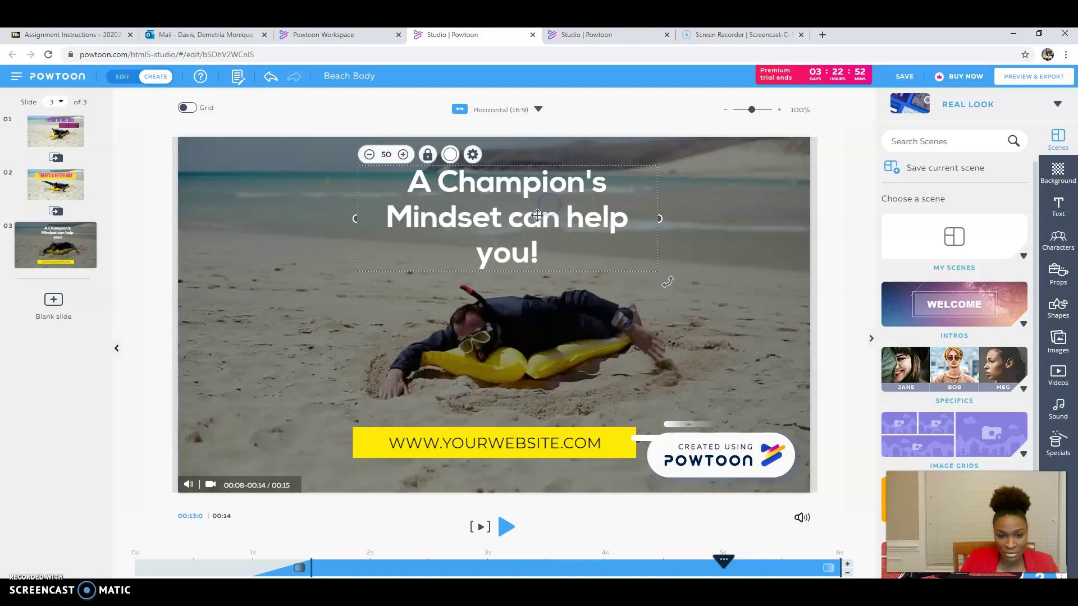
pyautogui.click(451, 155)
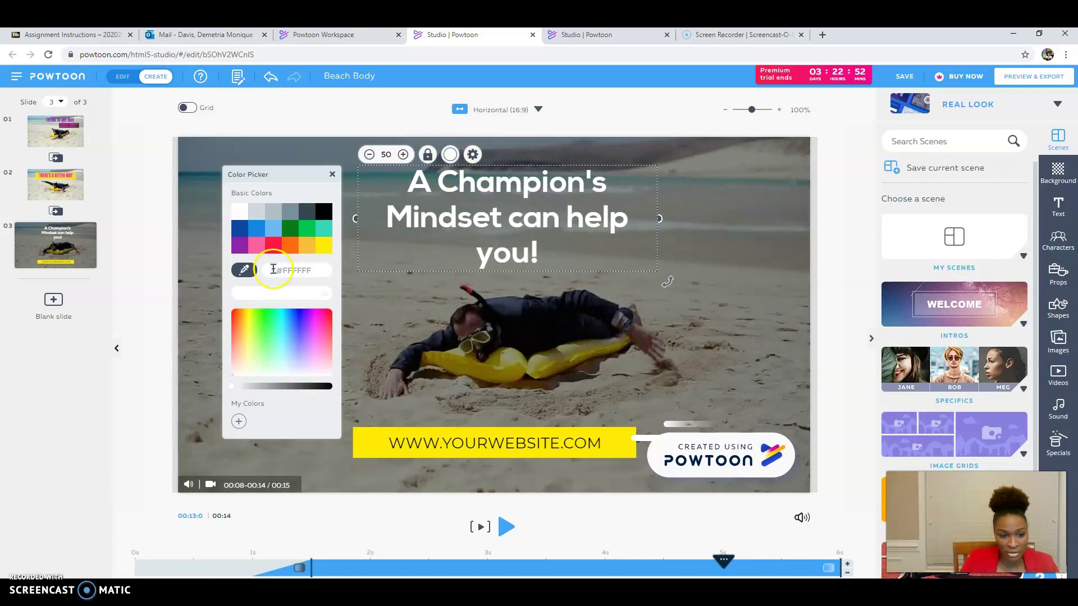
pyautogui.click(319, 313)
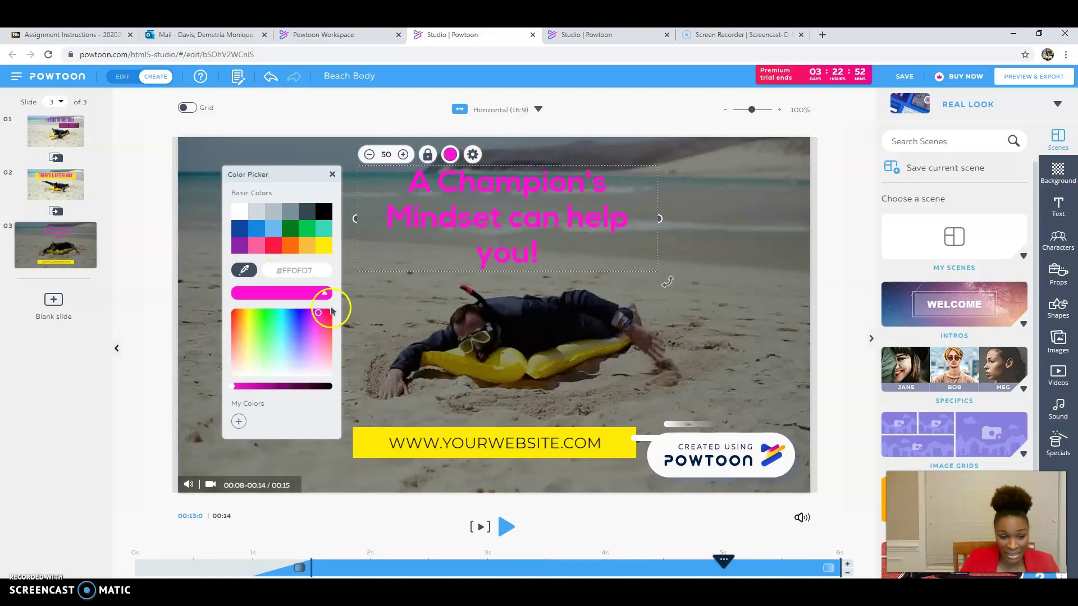
pyautogui.click(324, 245)
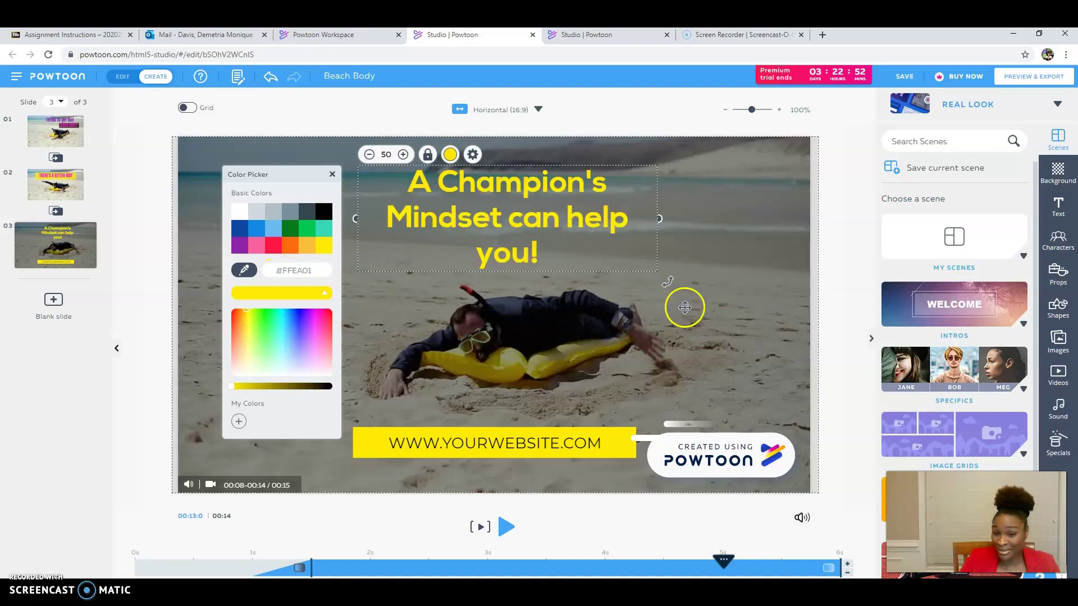
pyautogui.doubleClick(573, 443)
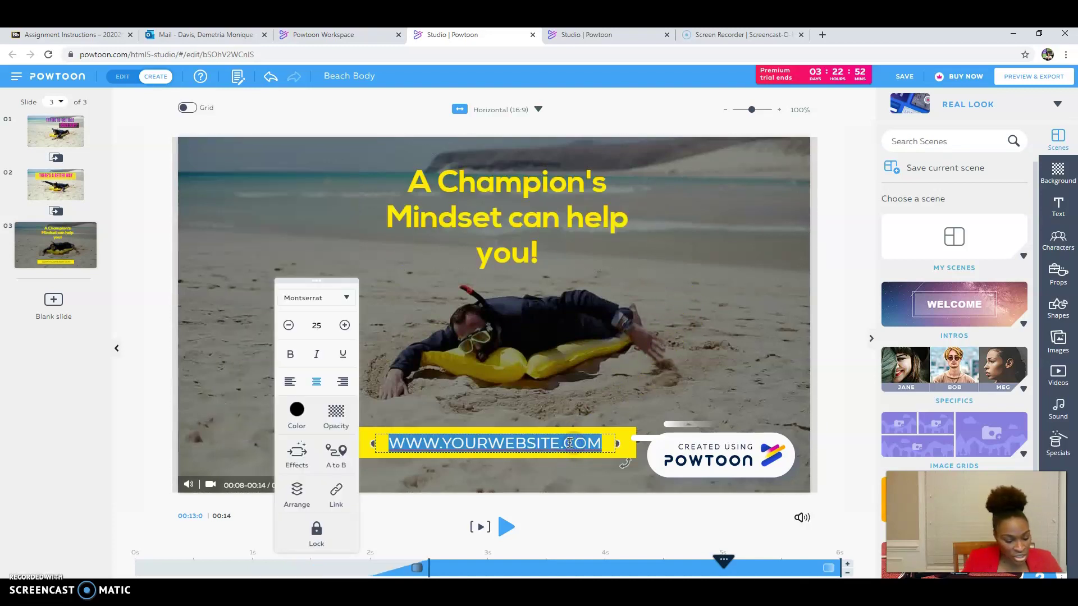
pyautogui.write('www')
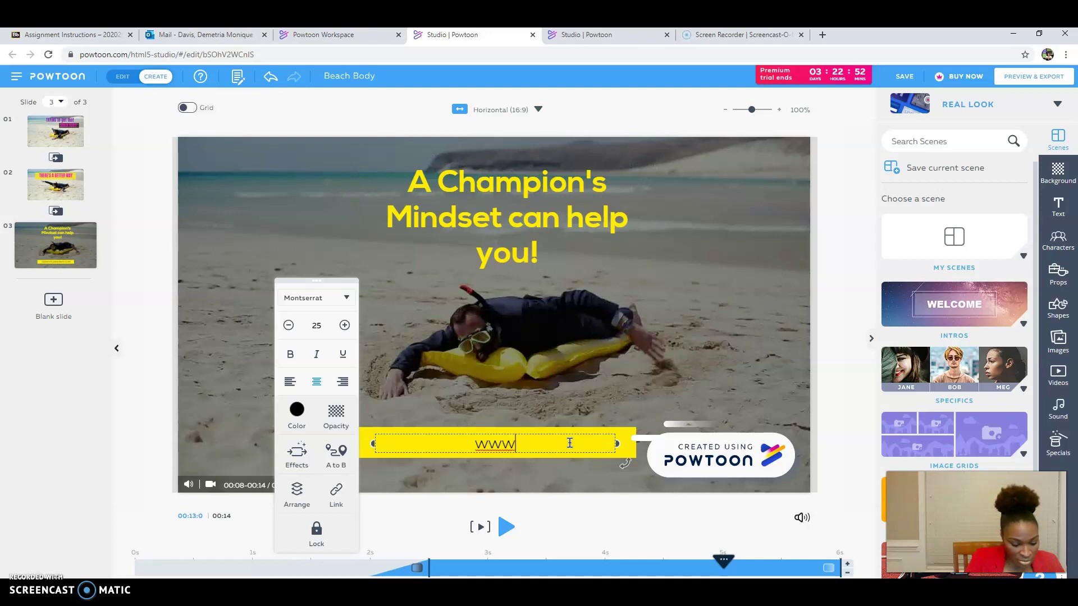
pyautogui.write('.get')
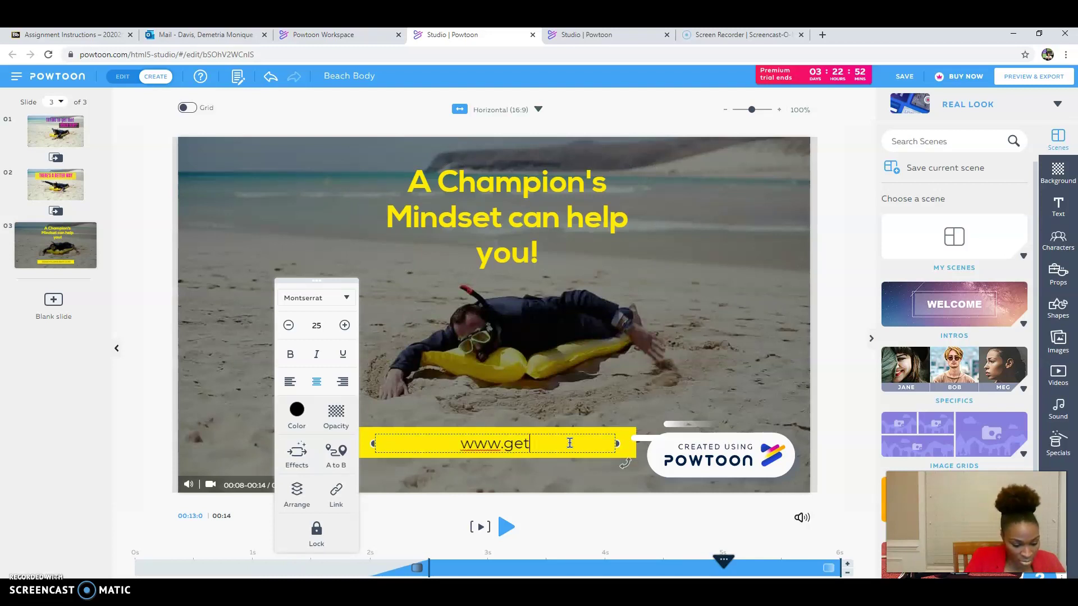
pyautogui.write('parallel')
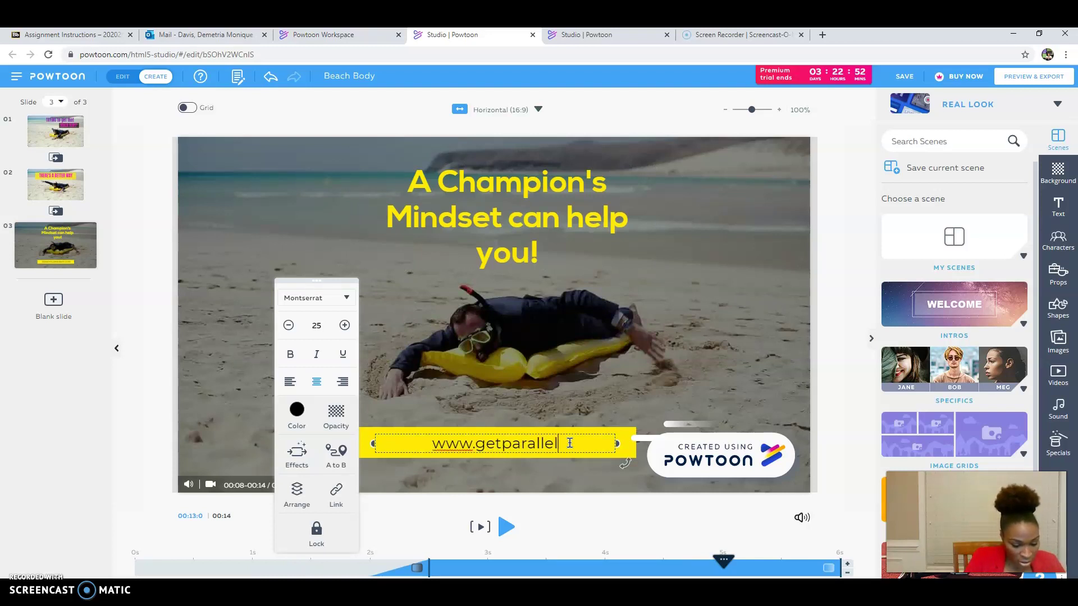
pyautogui.write('fit.com')
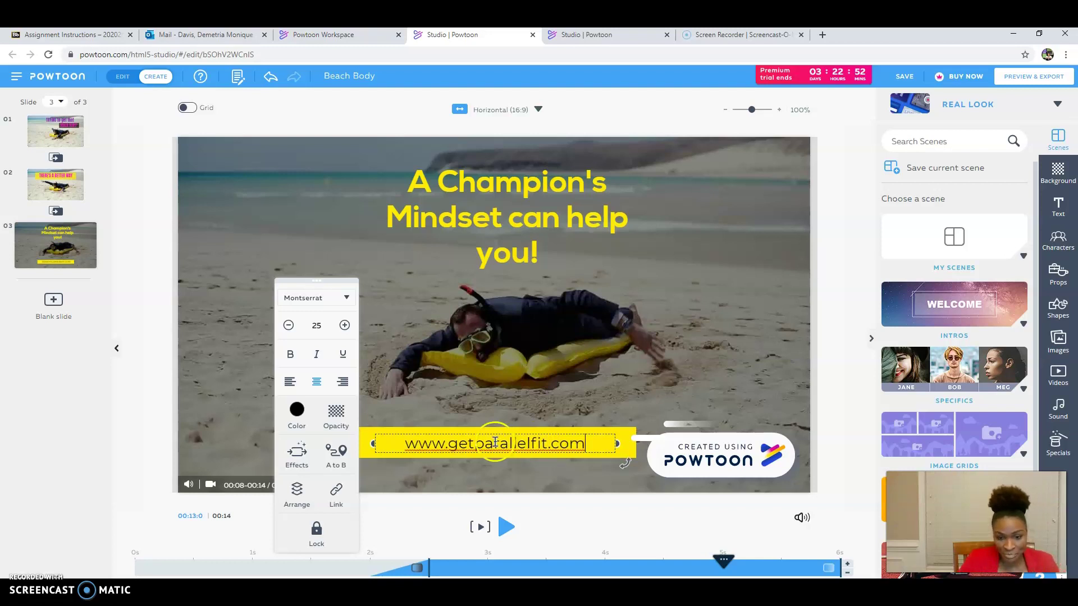
pyautogui.doubleClick(496, 444)
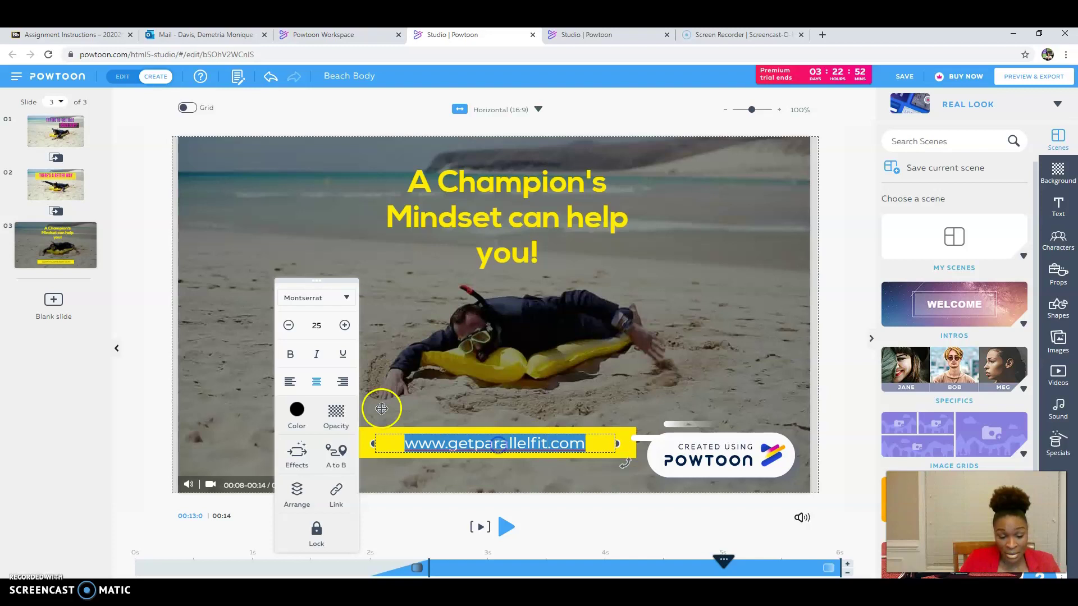
pyautogui.click(296, 409)
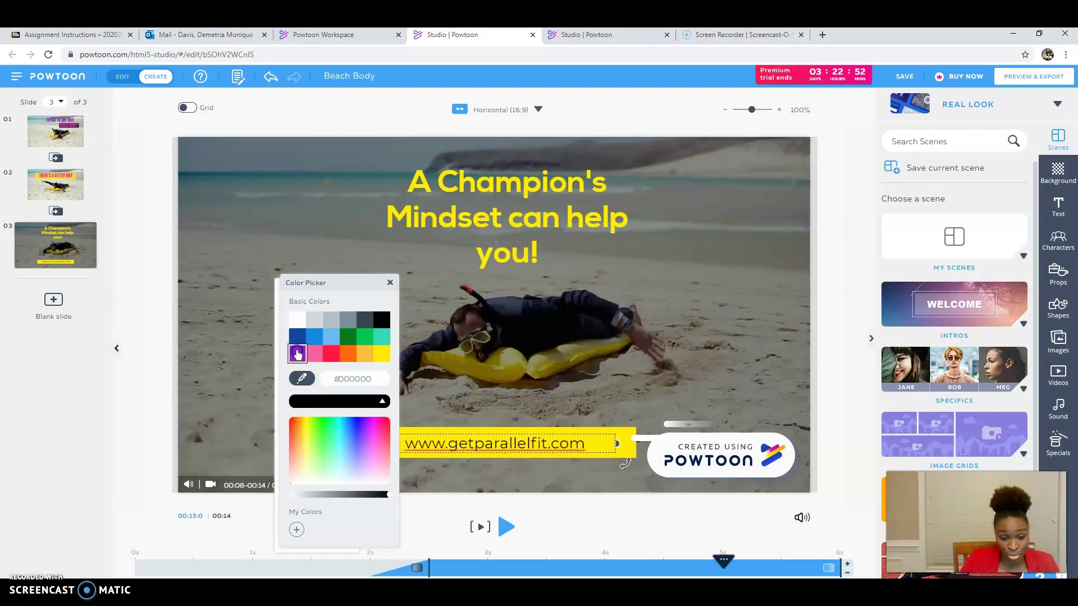
pyautogui.click(297, 353)
pyautogui.click(452, 446)
pyautogui.tripleClick(452, 446)
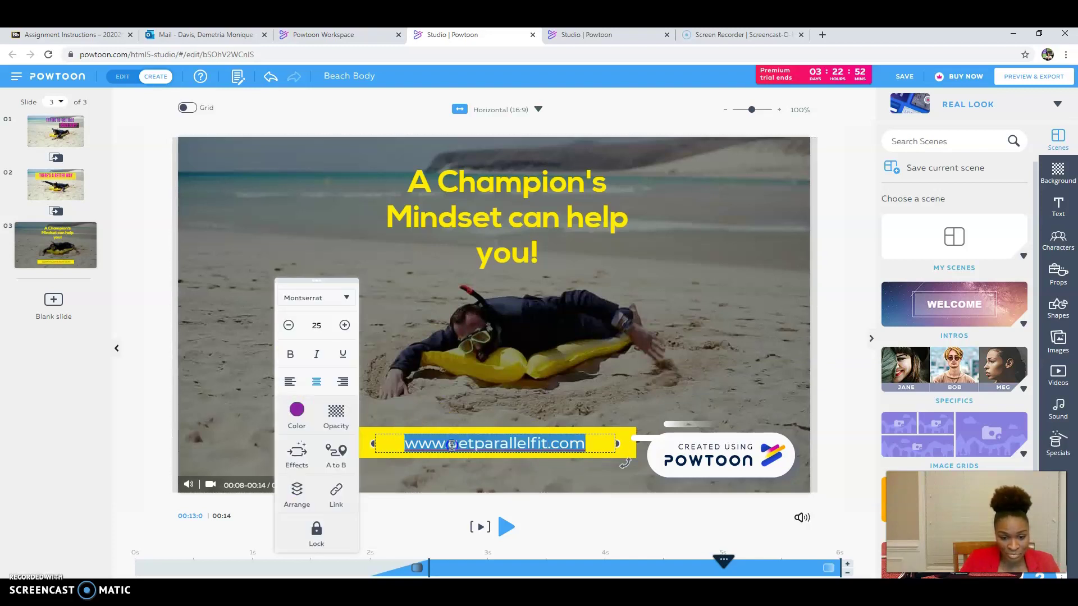
pyautogui.click(290, 354)
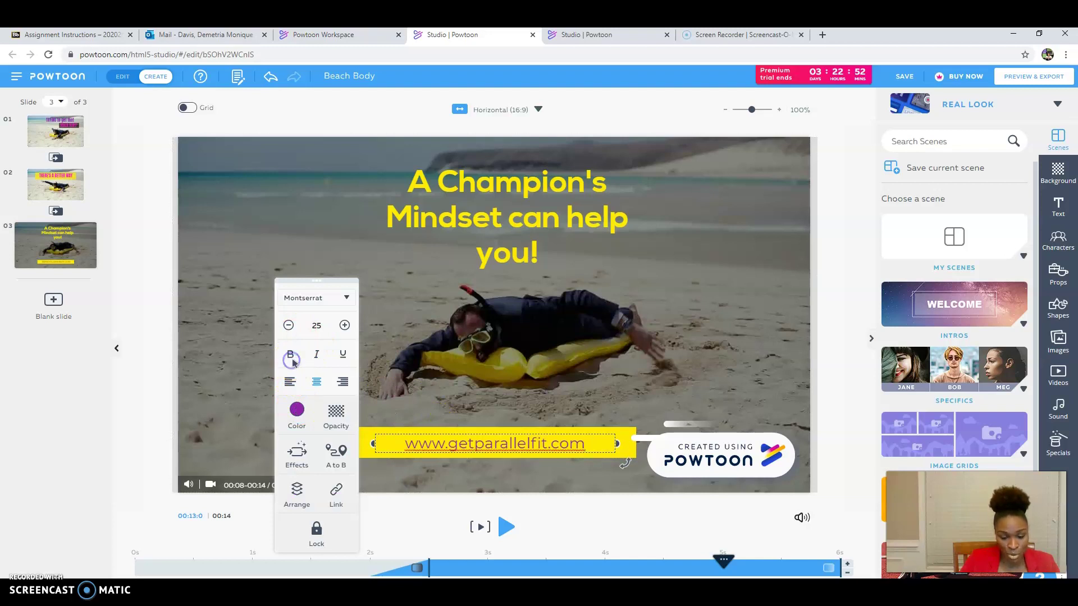
pyautogui.click(290, 356)
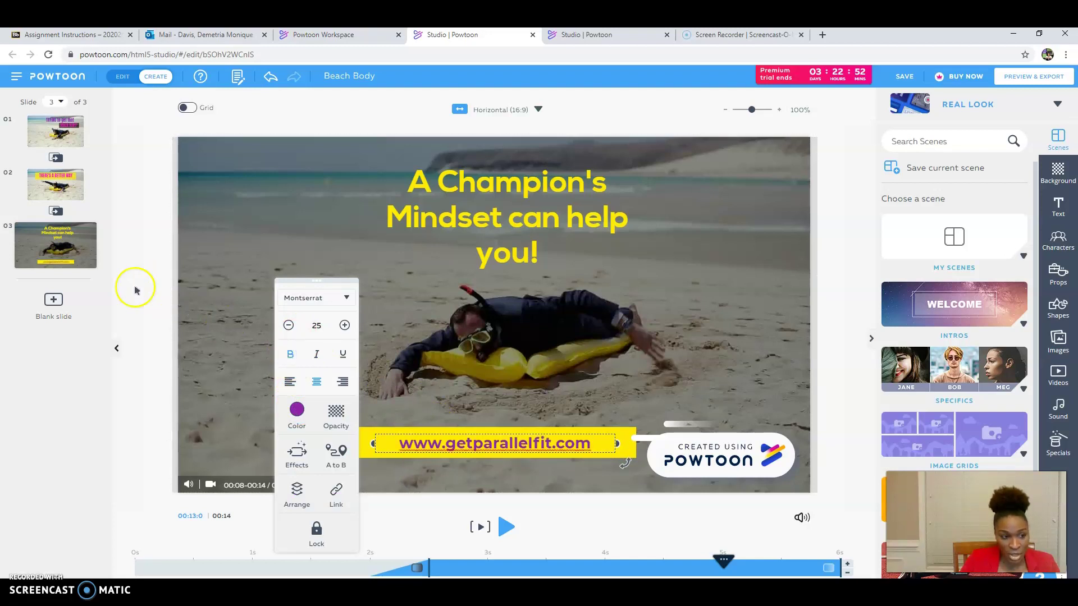
pyautogui.click(53, 302)
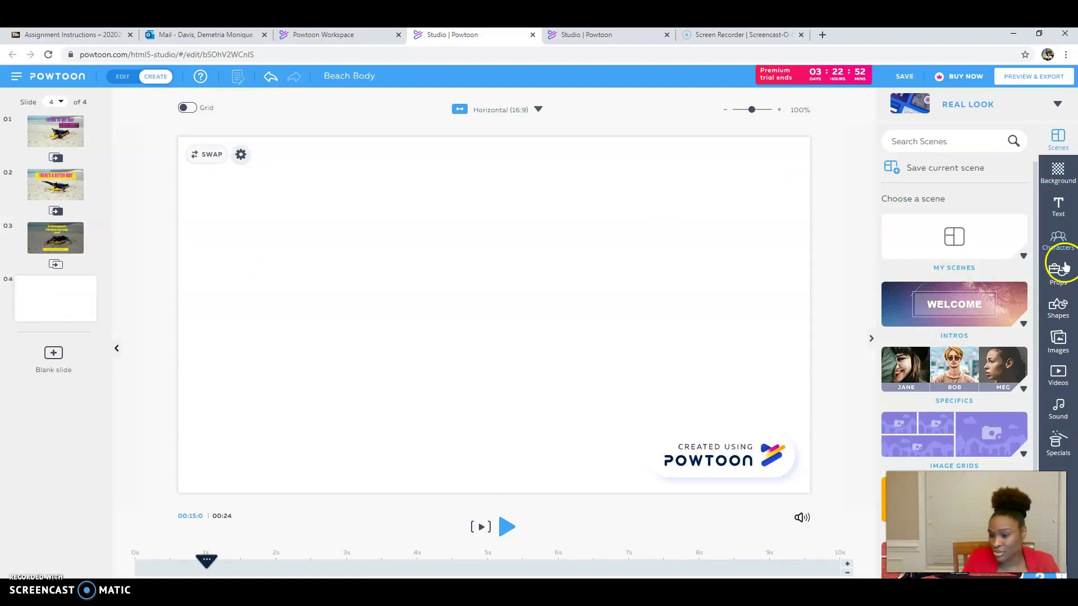
# Place the 'Welcome to A Champion's Mindset' banner image from My Images on slide 4
pyautogui.click(1059, 343)
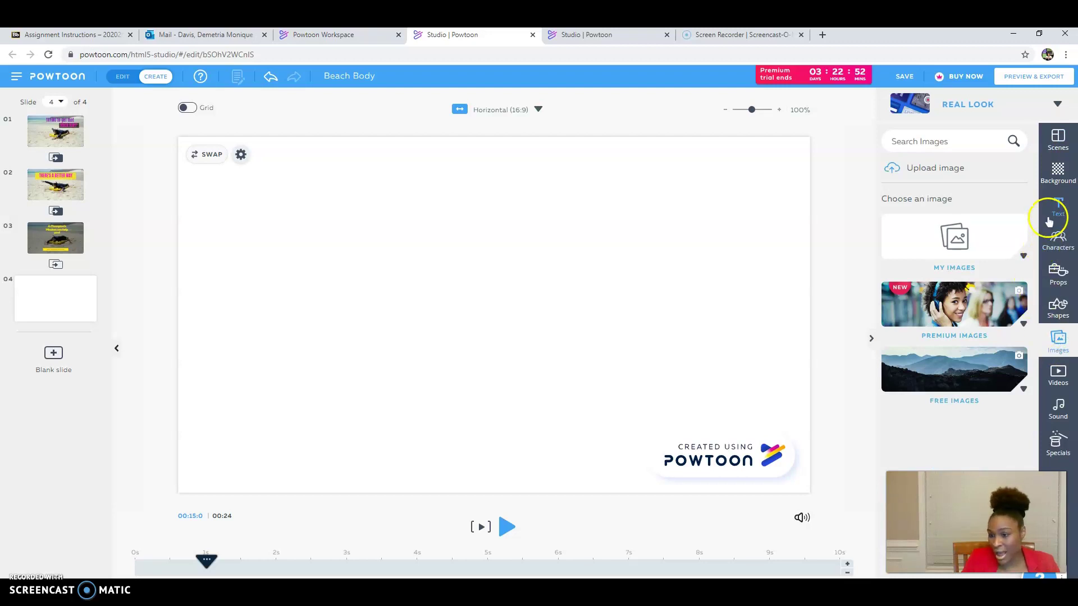
pyautogui.click(896, 180)
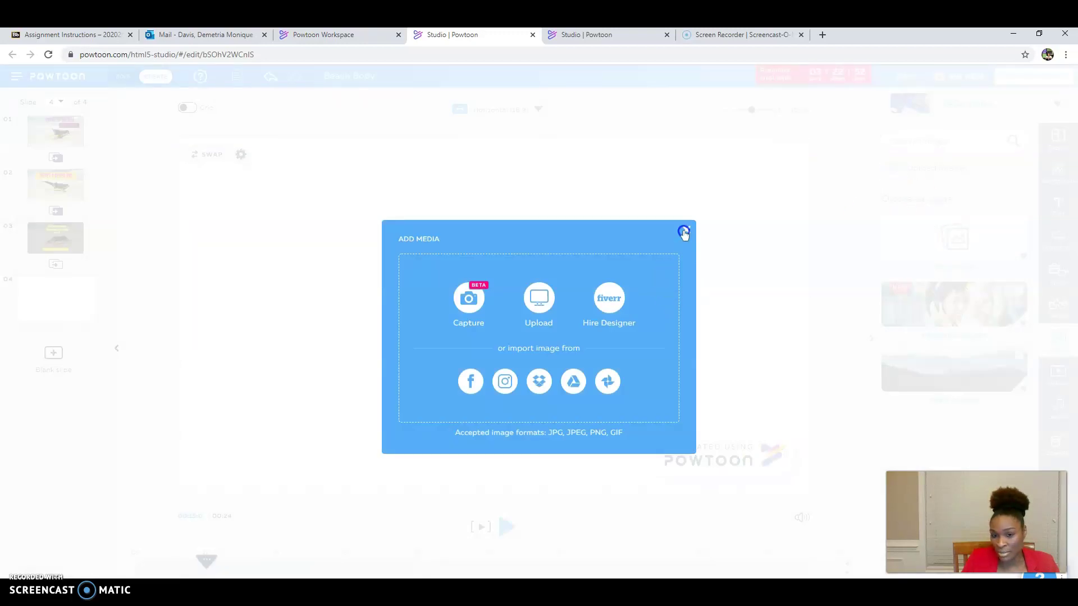
pyautogui.click(686, 230)
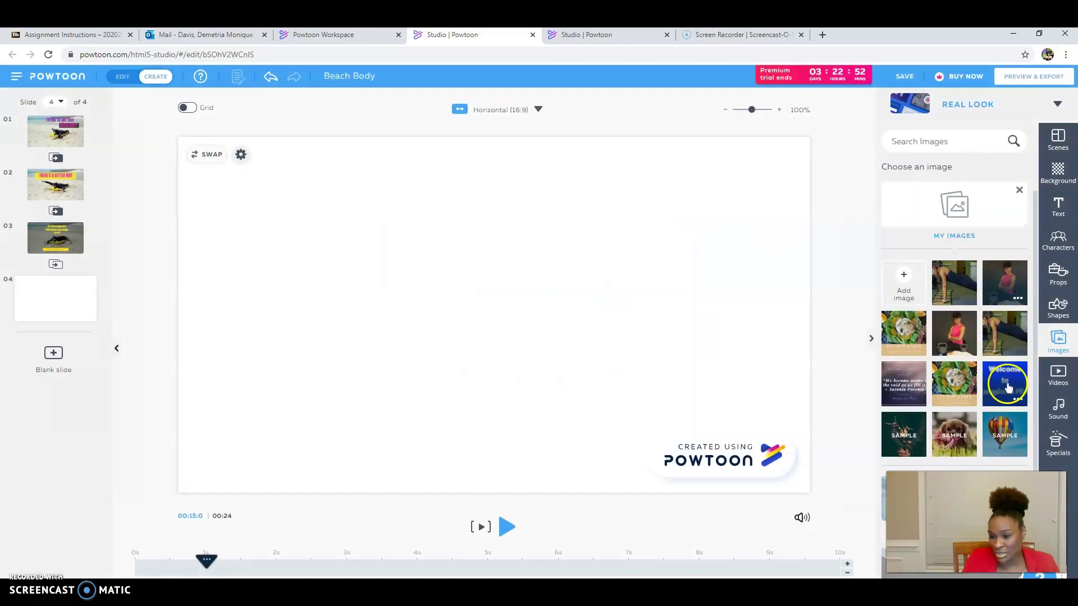
pyautogui.click(1004, 385)
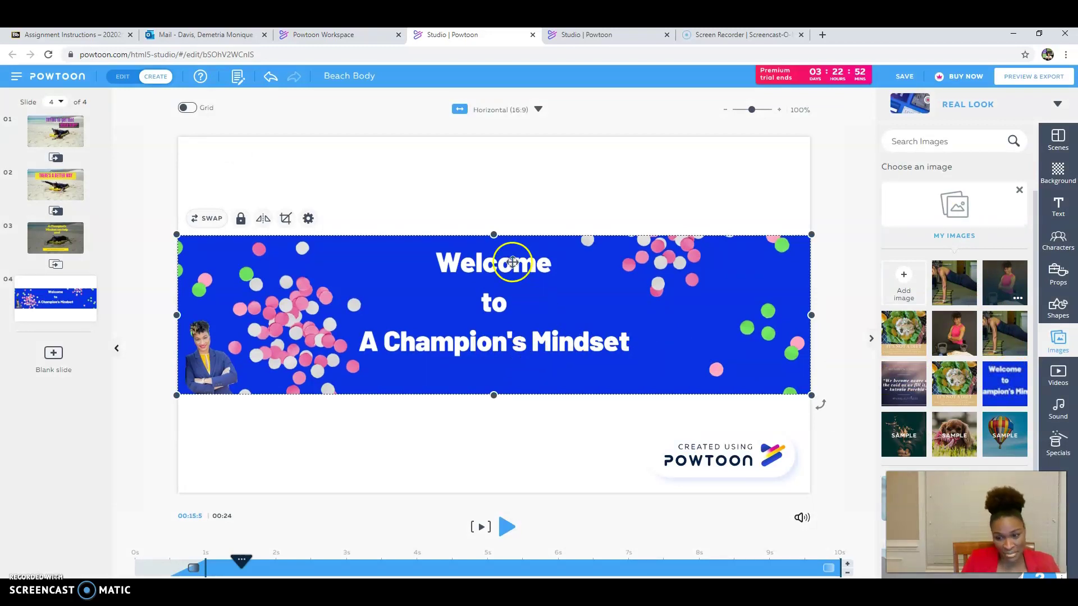
# Give slide 4 a pale green (#ACFFA3) solid background
pyautogui.click(1057, 174)
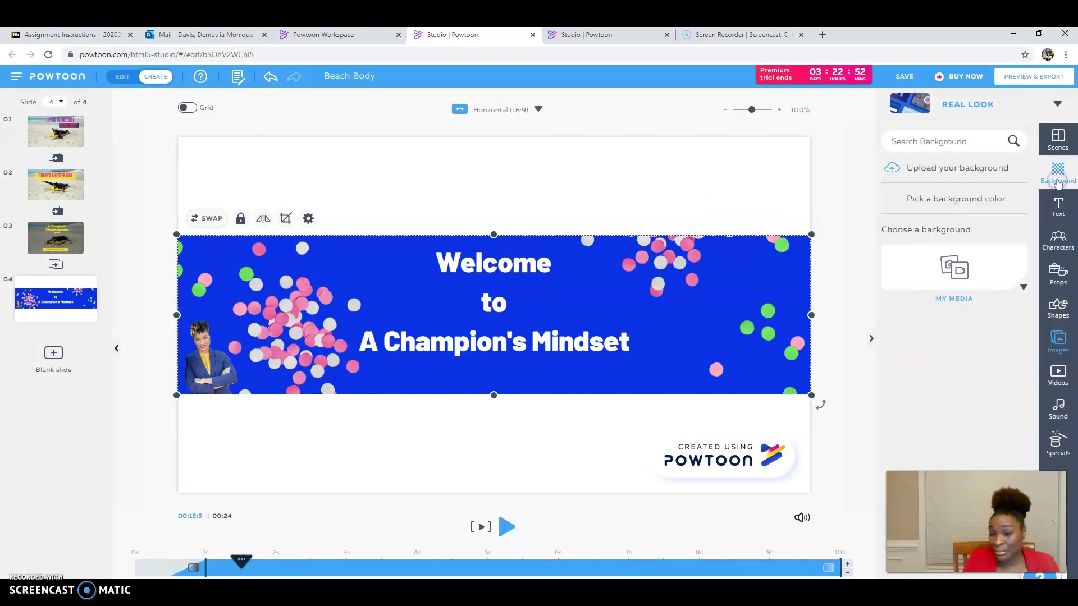
pyautogui.click(966, 207)
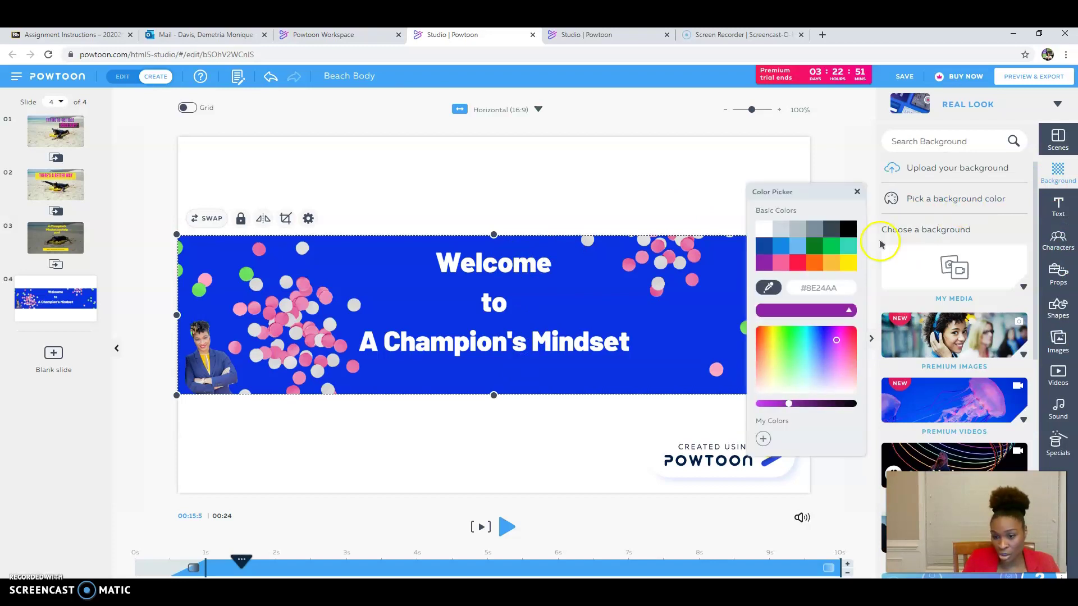
pyautogui.click(787, 349)
pyautogui.moveTo(788, 361); pyautogui.dragTo(788, 372)
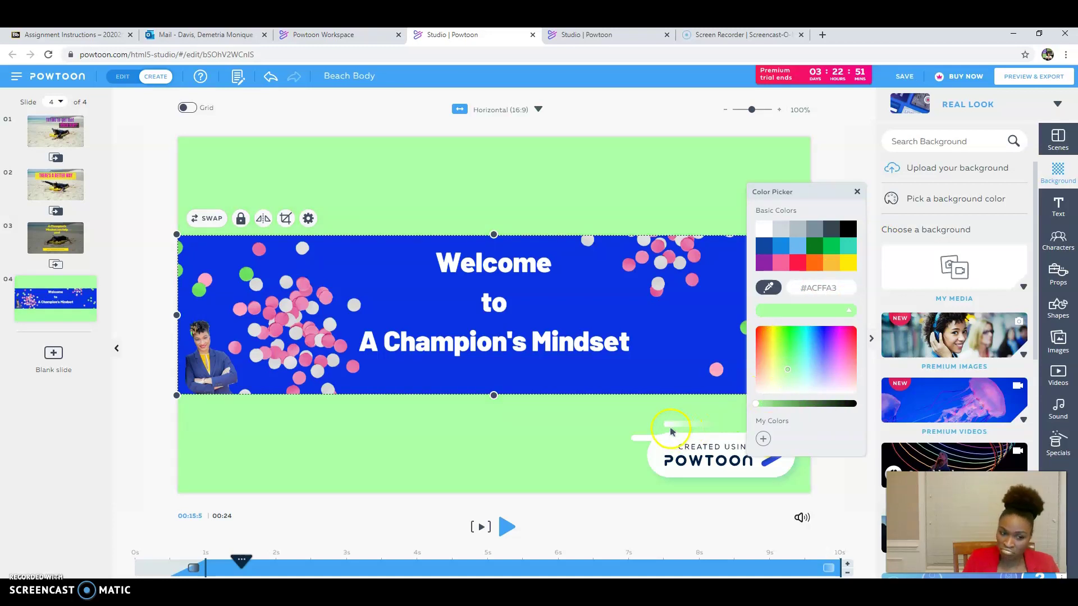
# Add slide 5 and upload the 'Week 3 healthy eating' photo as its background
pyautogui.click(53, 355)
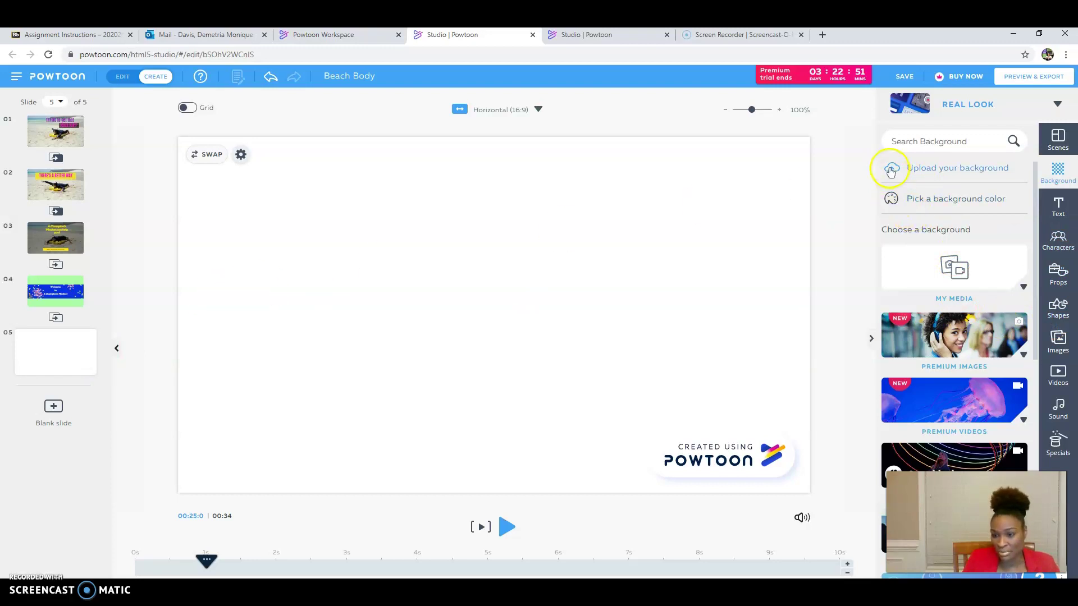
pyautogui.click(891, 167)
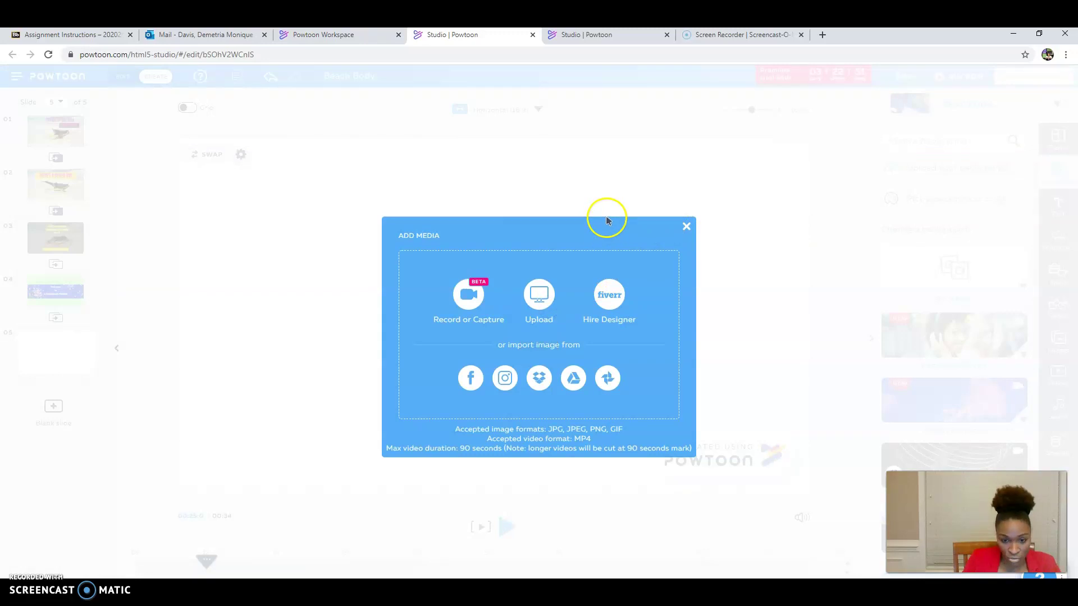
pyautogui.click(537, 292)
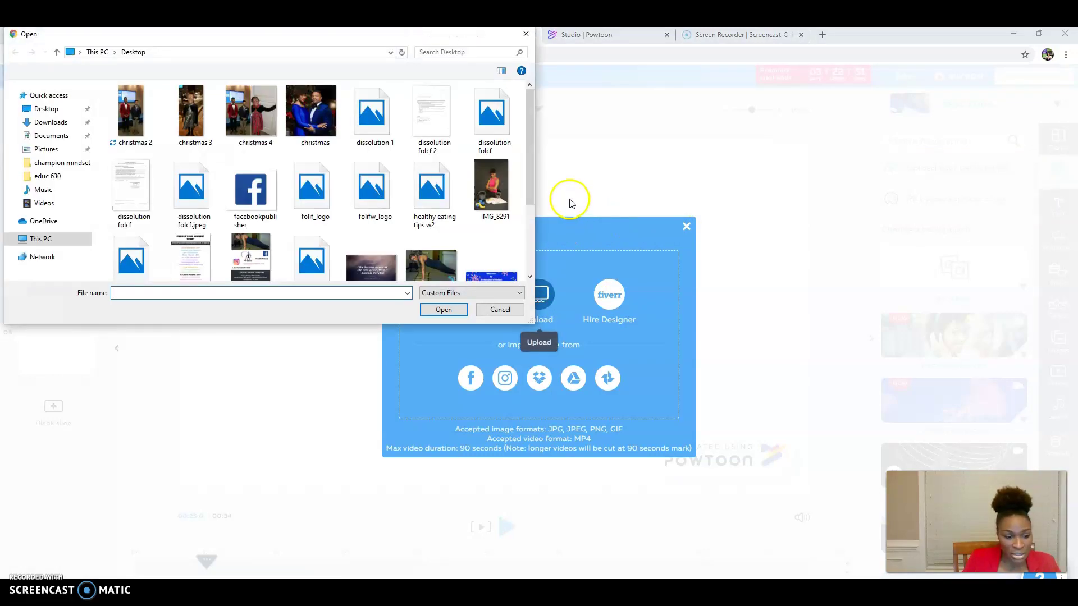
pyautogui.scroll(-1, 509, 181)
pyautogui.scroll(-2, 510, 181)
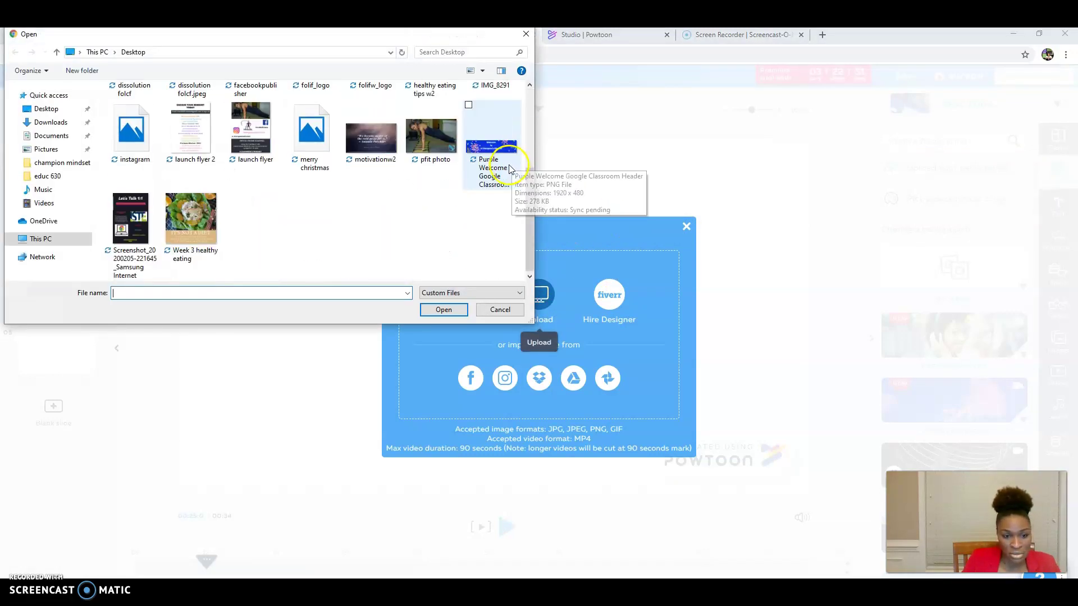
pyautogui.click(189, 230)
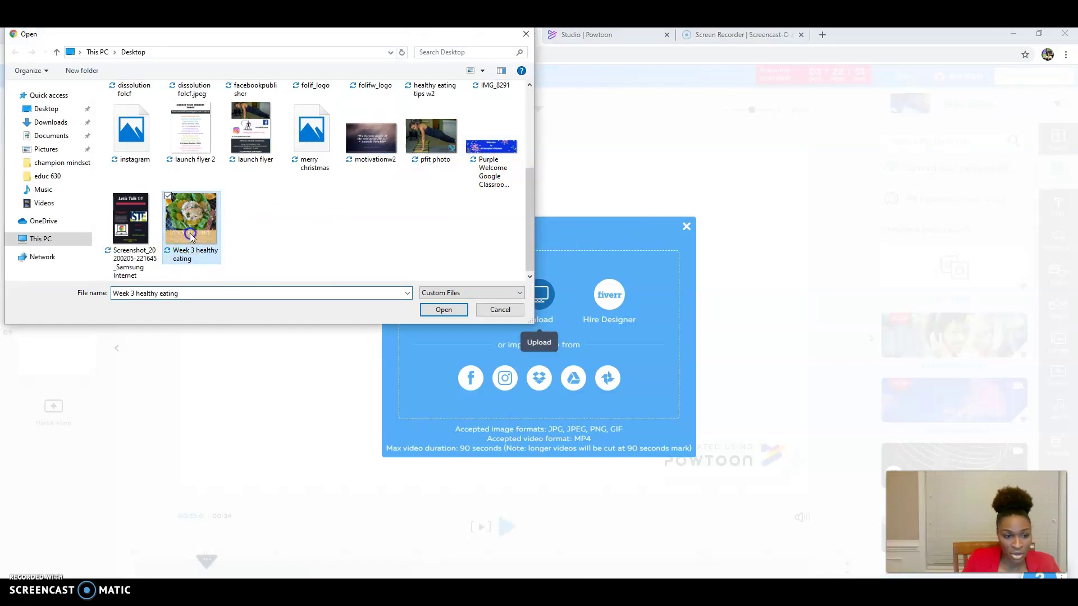
pyautogui.click(453, 310)
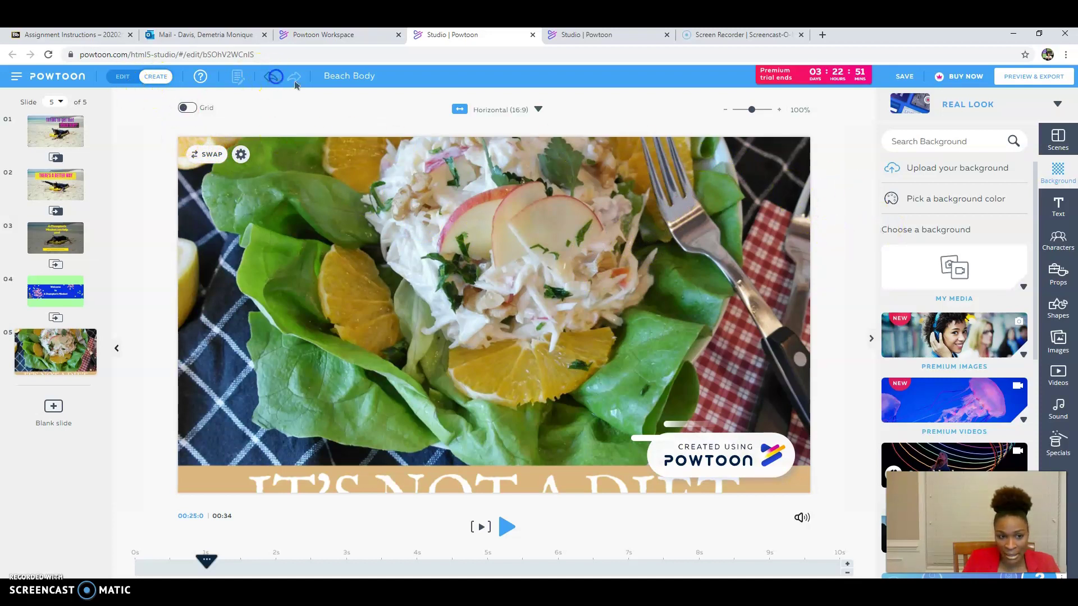
# Undo the salad background and upload 'Week 3 healthy eating' as an image on slide 5
pyautogui.click(275, 79)
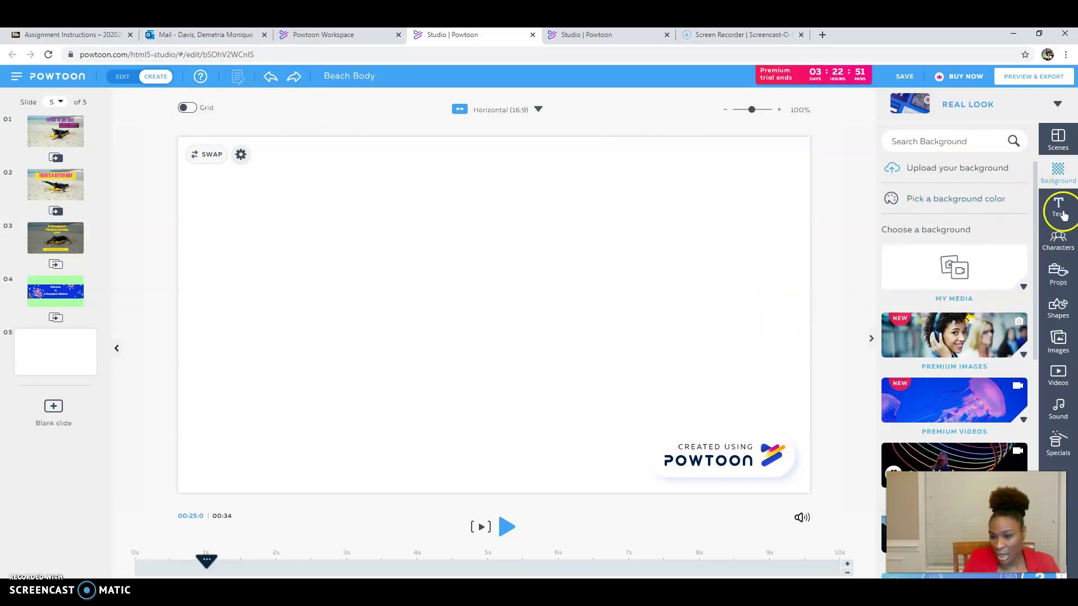
pyautogui.click(1059, 344)
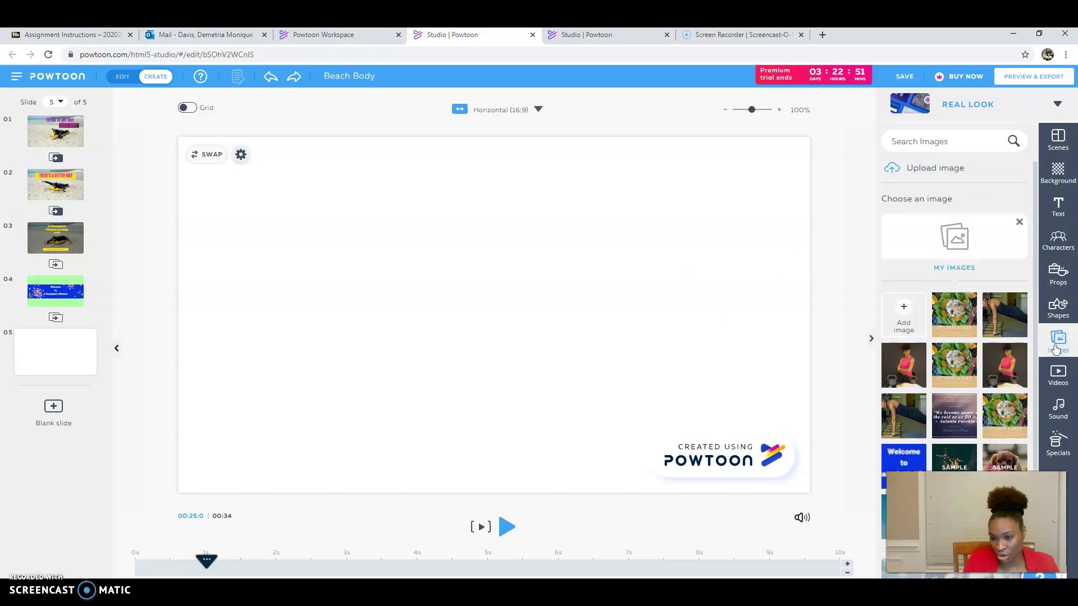
pyautogui.click(919, 167)
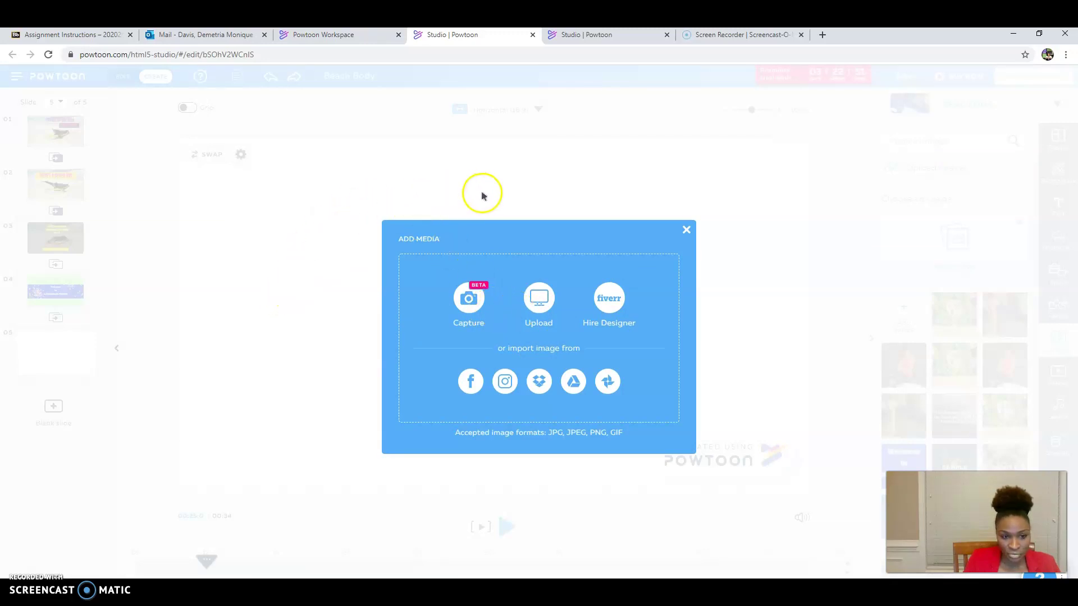
pyautogui.click(539, 302)
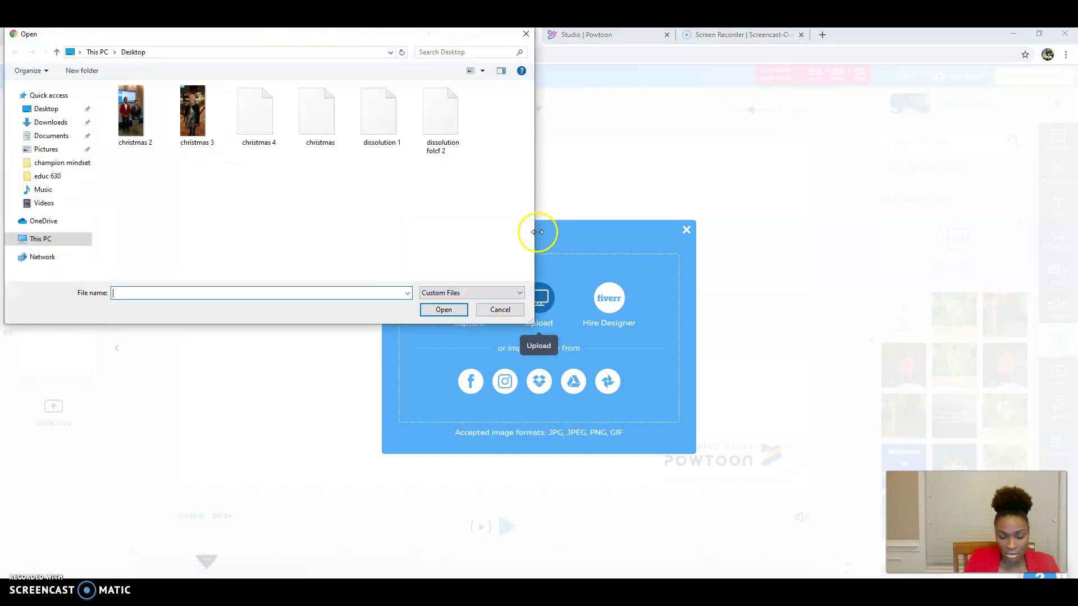
pyautogui.scroll(-2, 491, 235)
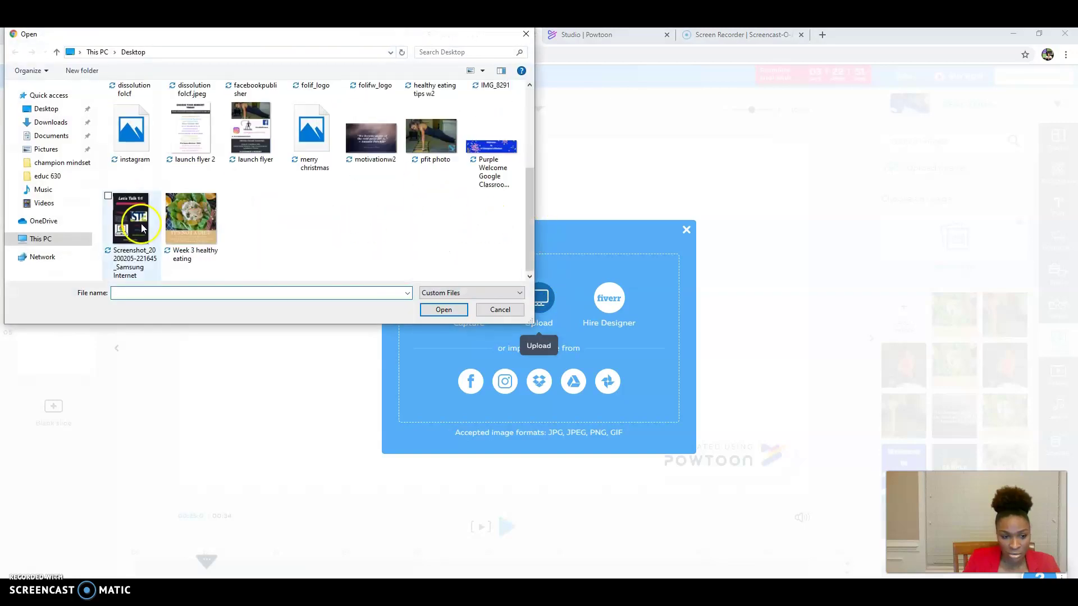
pyautogui.click(191, 221)
pyautogui.click(444, 309)
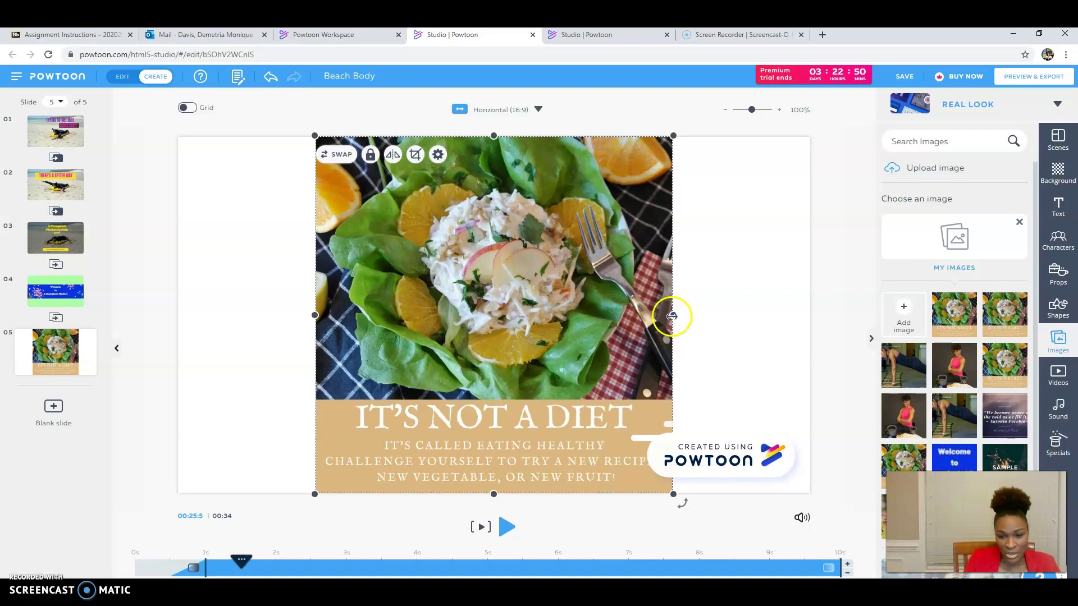
# Stretch the salad image across the full slide width and add blank slide 6
pyautogui.moveTo(674, 315); pyautogui.dragTo(804, 316)
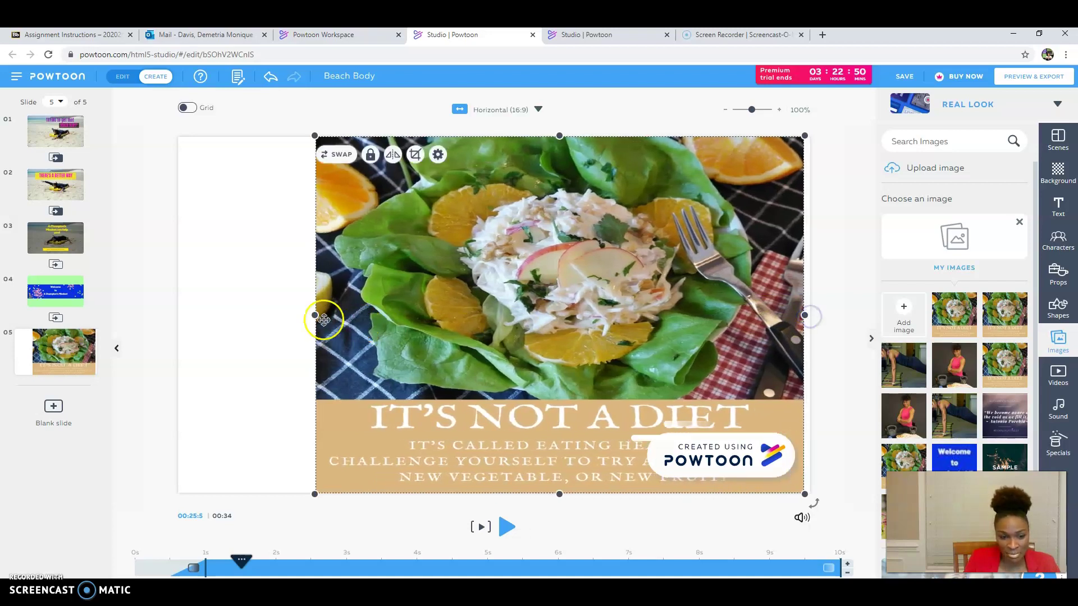
pyautogui.moveTo(314, 315); pyautogui.dragTo(175, 340)
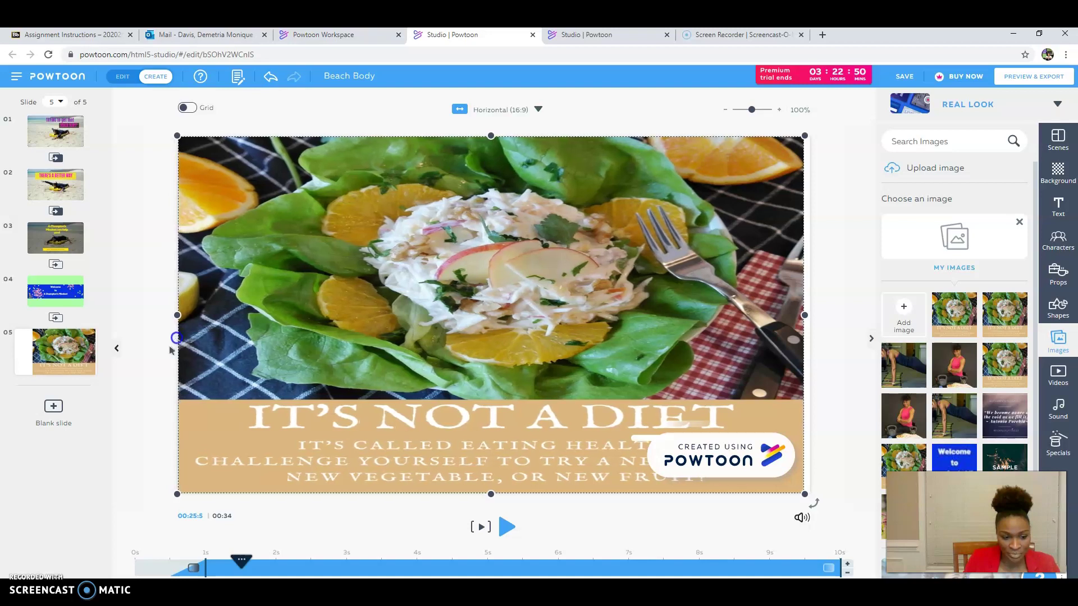
pyautogui.click(53, 408)
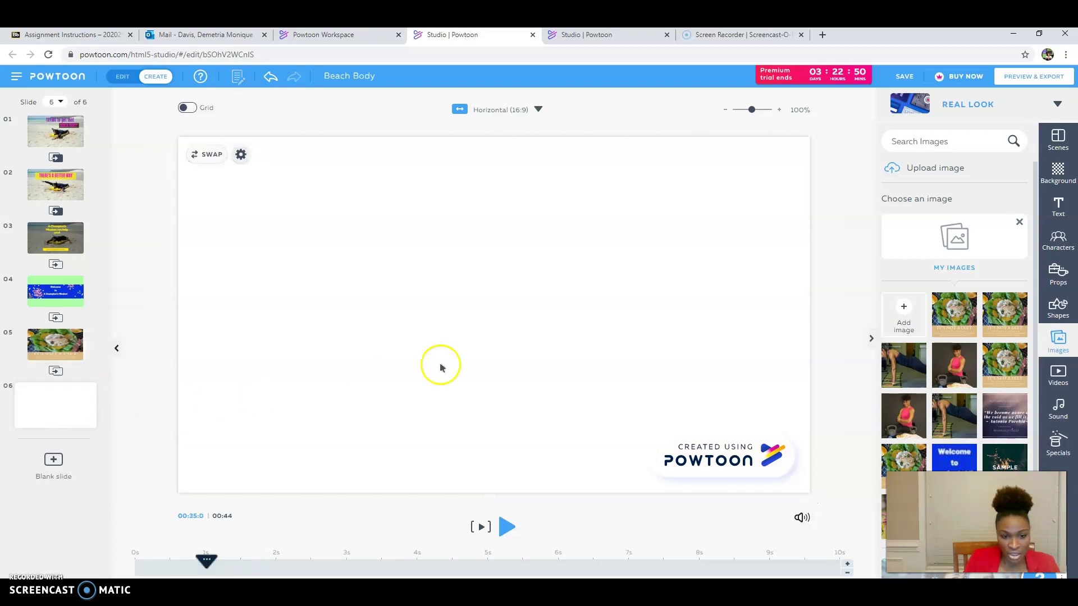
# Place the starry Antonio Porchia quote image from My Images on slide 6
pyautogui.moveTo(953, 385)
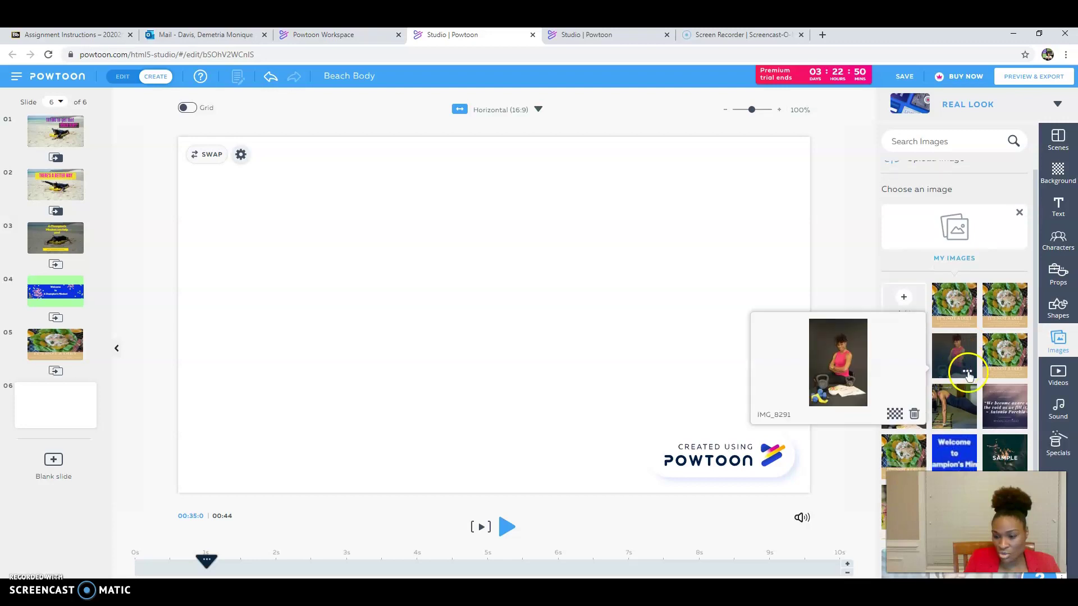
pyautogui.scroll(-1, 955, 376)
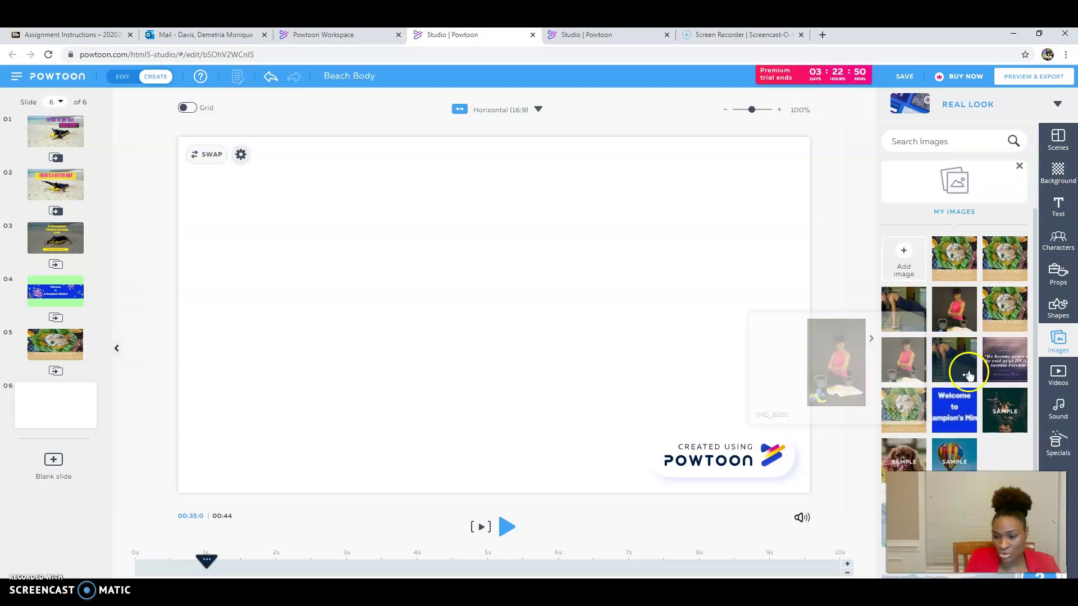
pyautogui.click(1006, 355)
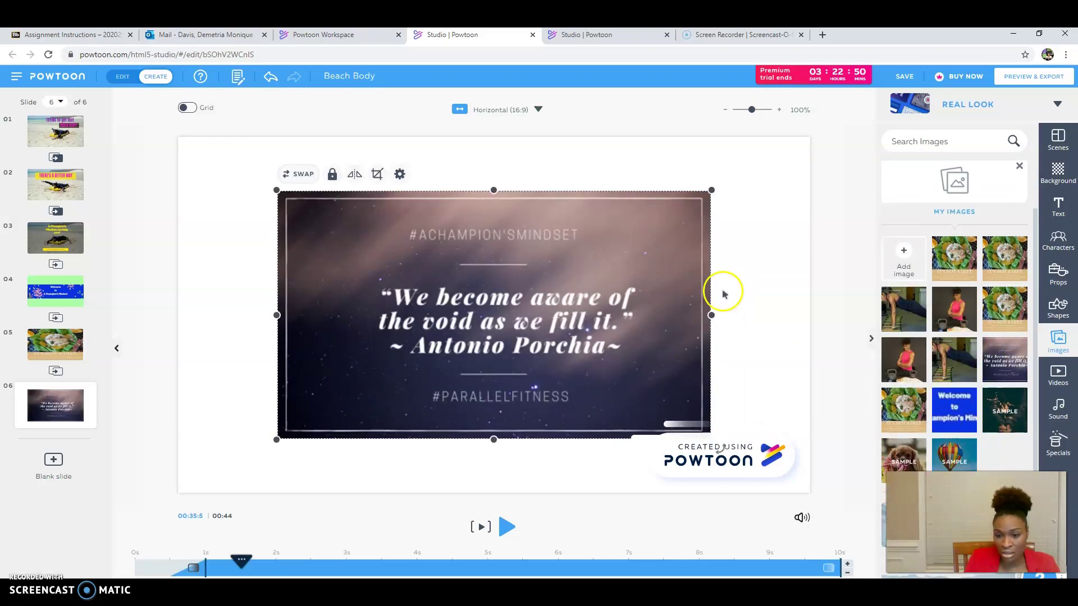
# Stretch the quote image to fill the whole slide and add blank slide 7
pyautogui.moveTo(709, 313); pyautogui.dragTo(803, 310)
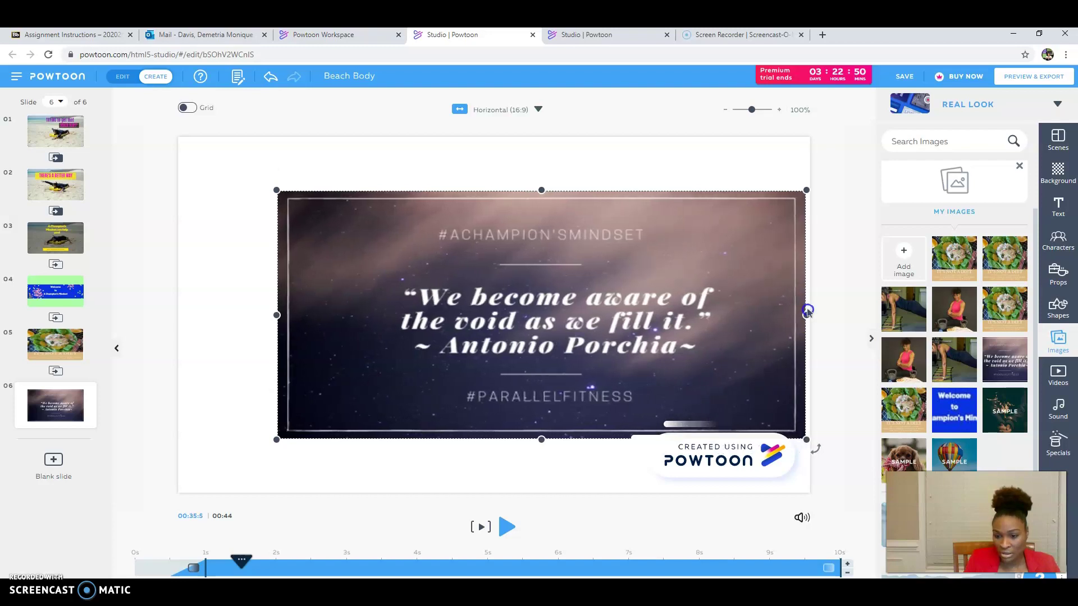
pyautogui.moveTo(538, 190); pyautogui.dragTo(539, 137)
pyautogui.moveTo(276, 288); pyautogui.dragTo(178, 313)
pyautogui.moveTo(492, 447); pyautogui.dragTo(502, 494)
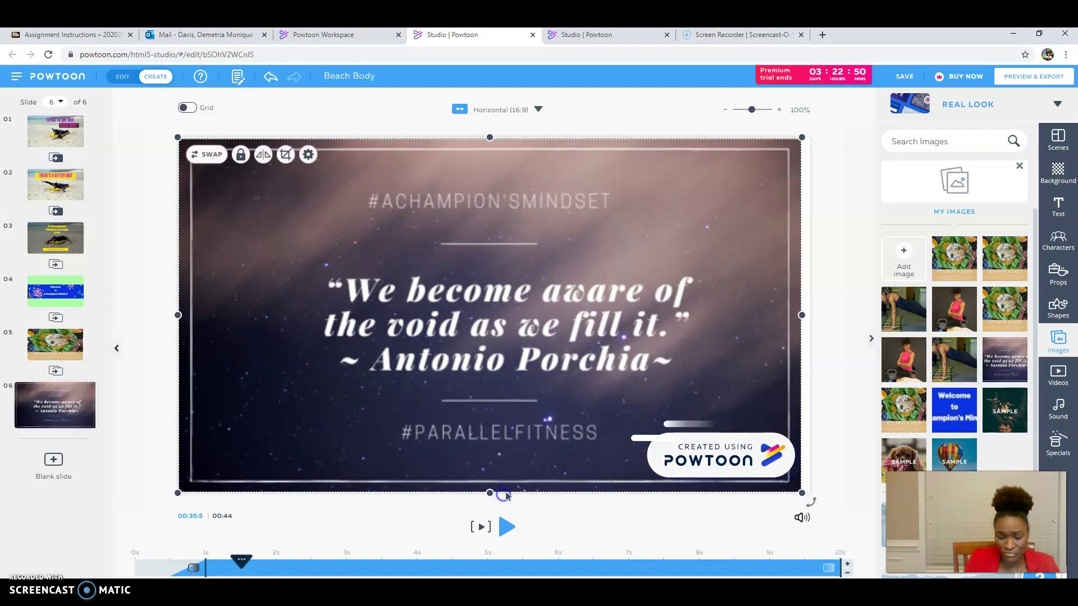
pyautogui.click(53, 461)
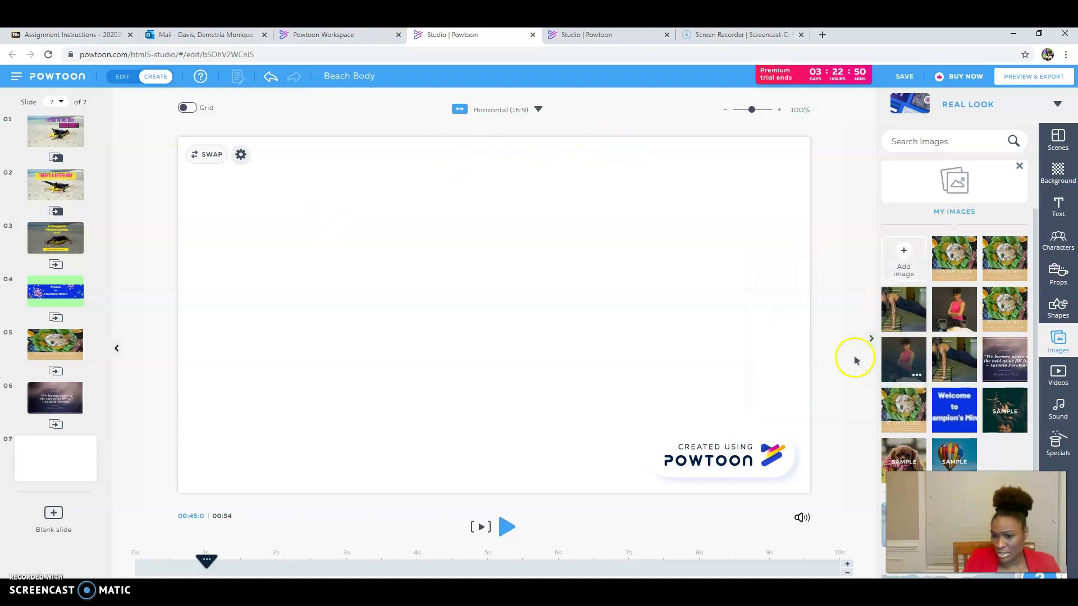
# Place and widen the push-up photo, then add a title reading 'Thank you and see you soon!'
pyautogui.click(904, 326)
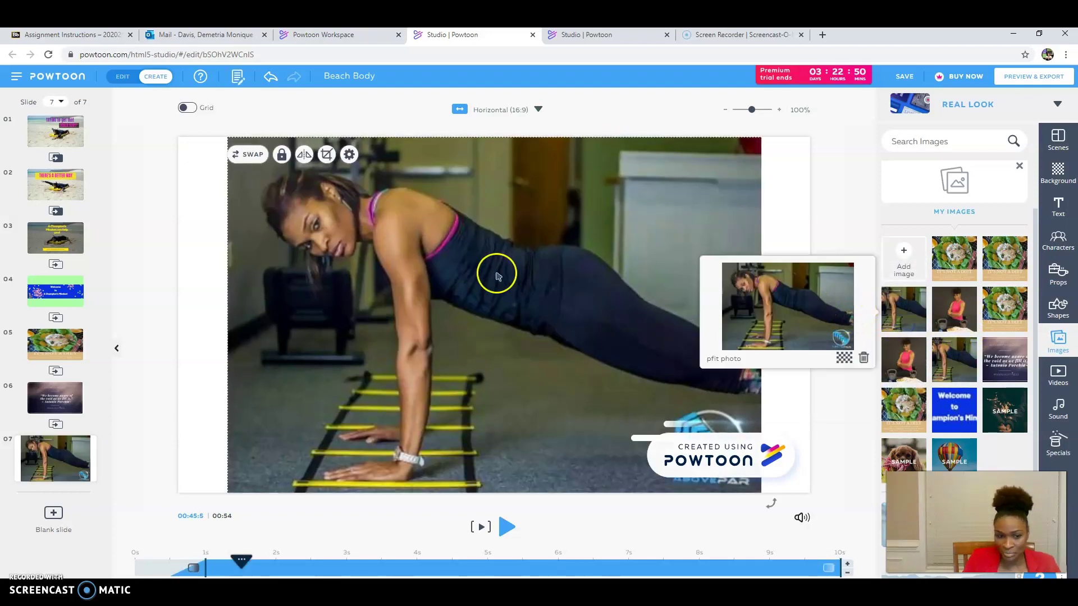
pyautogui.moveTo(213, 319); pyautogui.dragTo(179, 336)
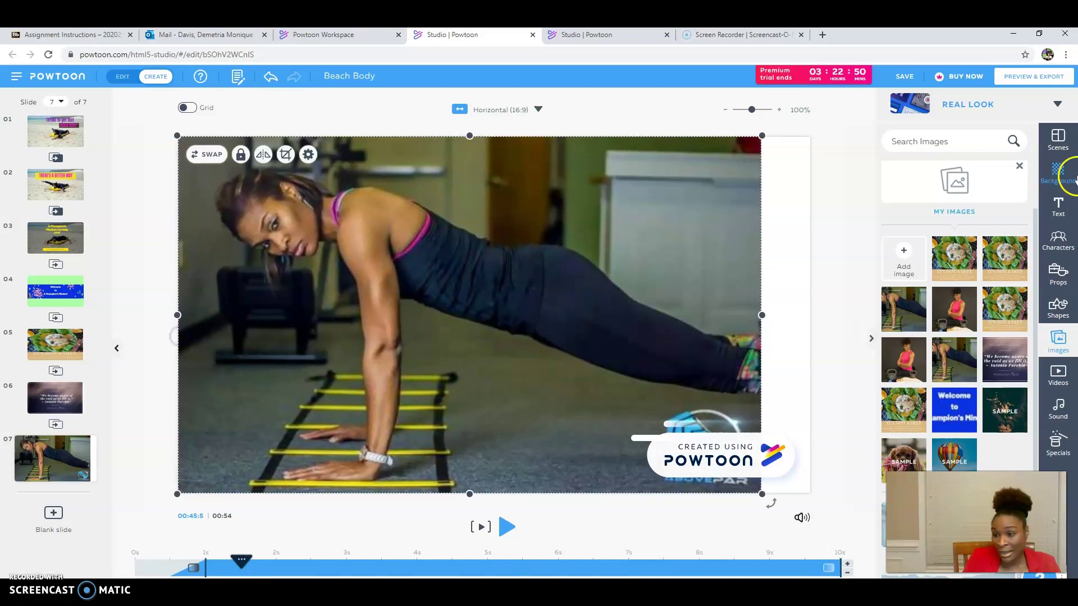
pyautogui.click(1059, 206)
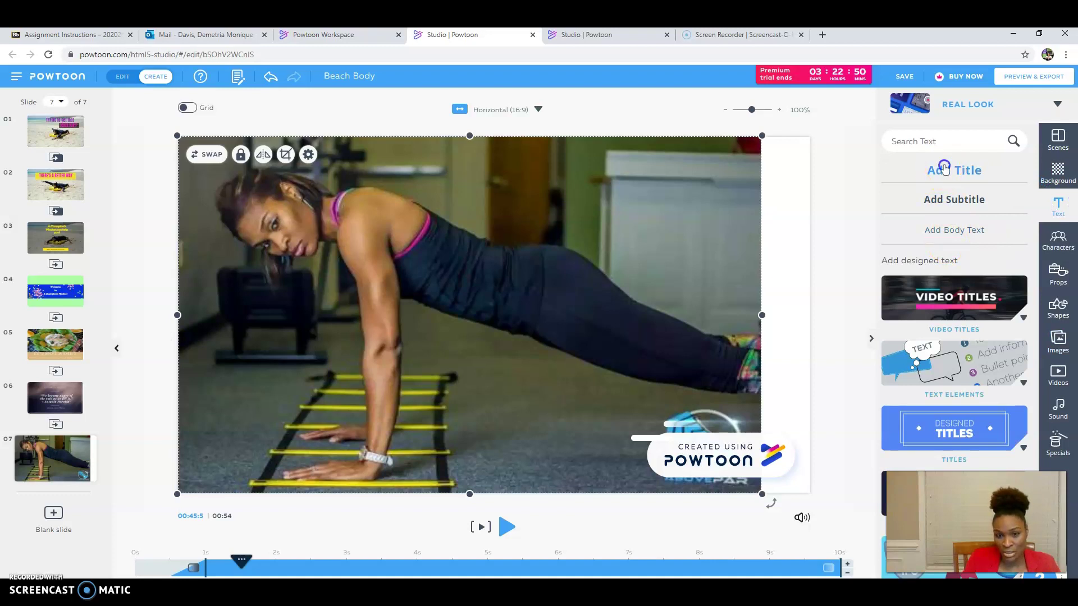
pyautogui.click(945, 168)
pyautogui.doubleClick(459, 322)
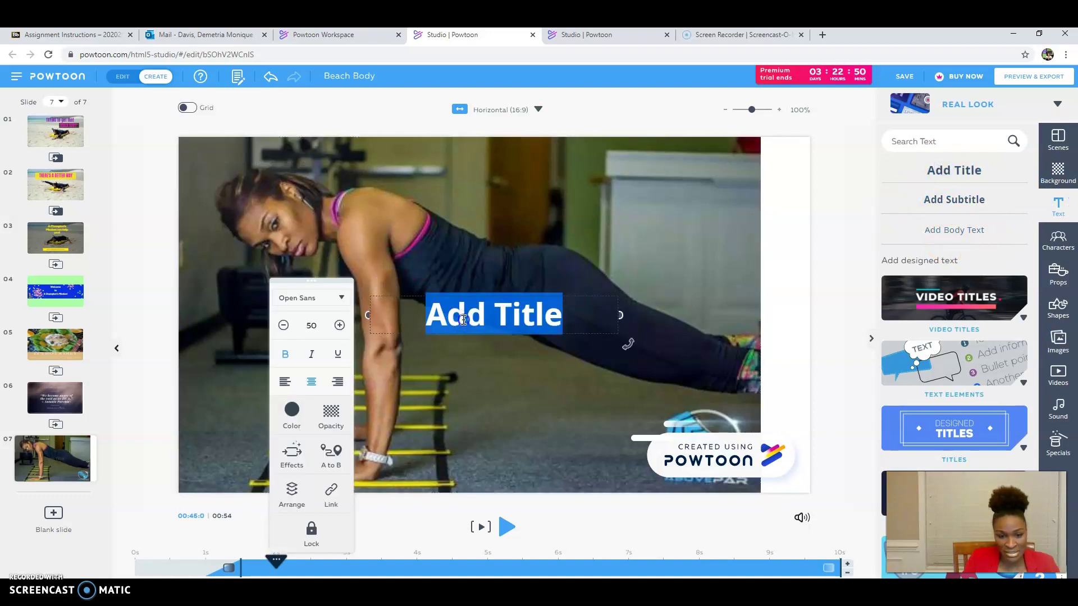
pyautogui.write('thank')
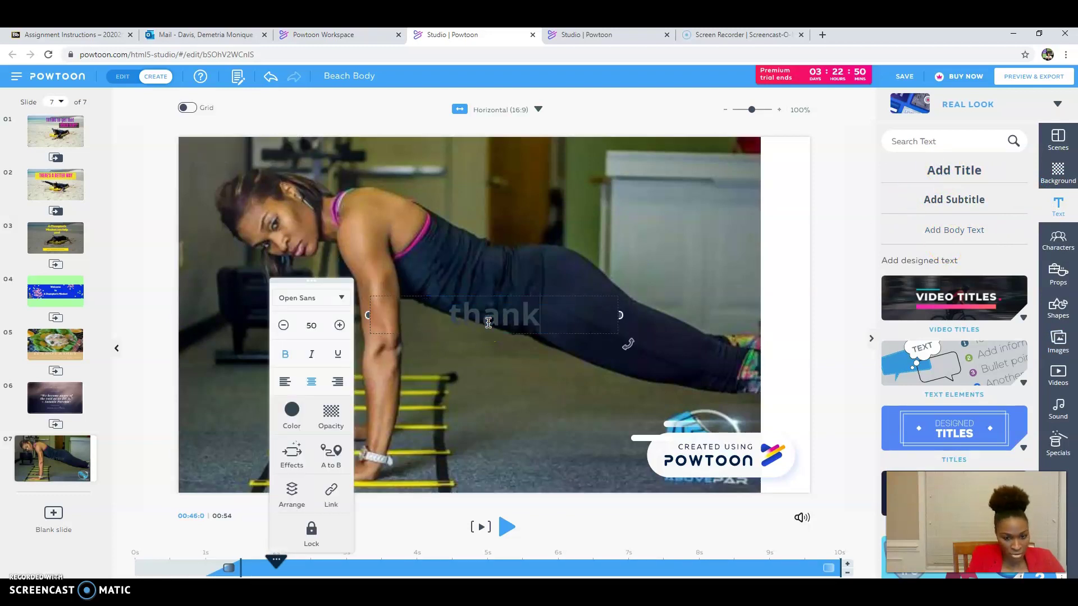
pyautogui.press('BackSpace')
pyautogui.press('BackSpace')
pyautogui.press('BackSpace')
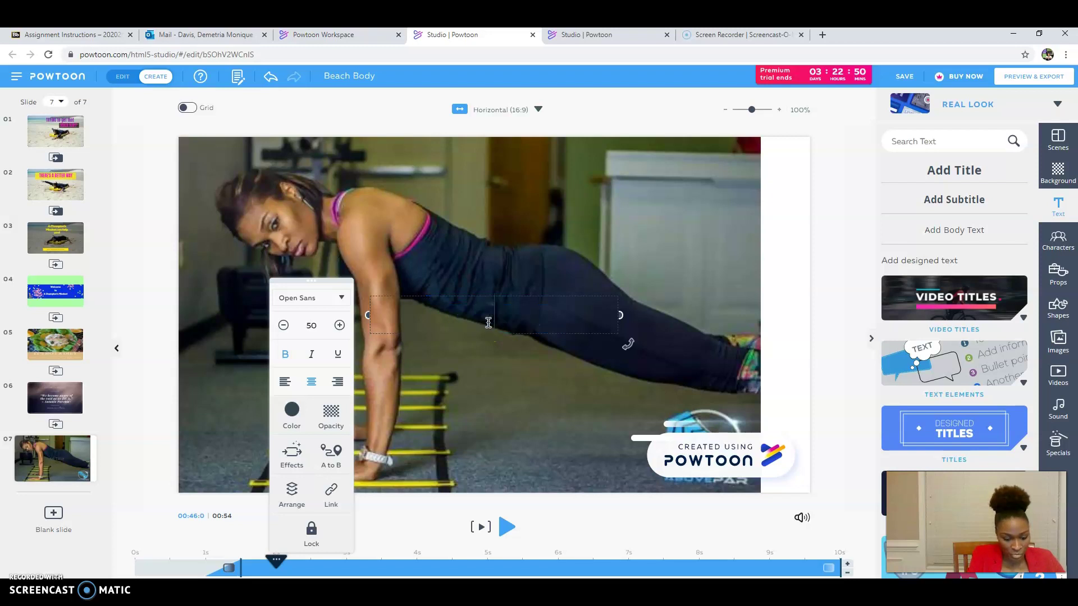
pyautogui.write('Thanky')
pyautogui.press('BackSpace')
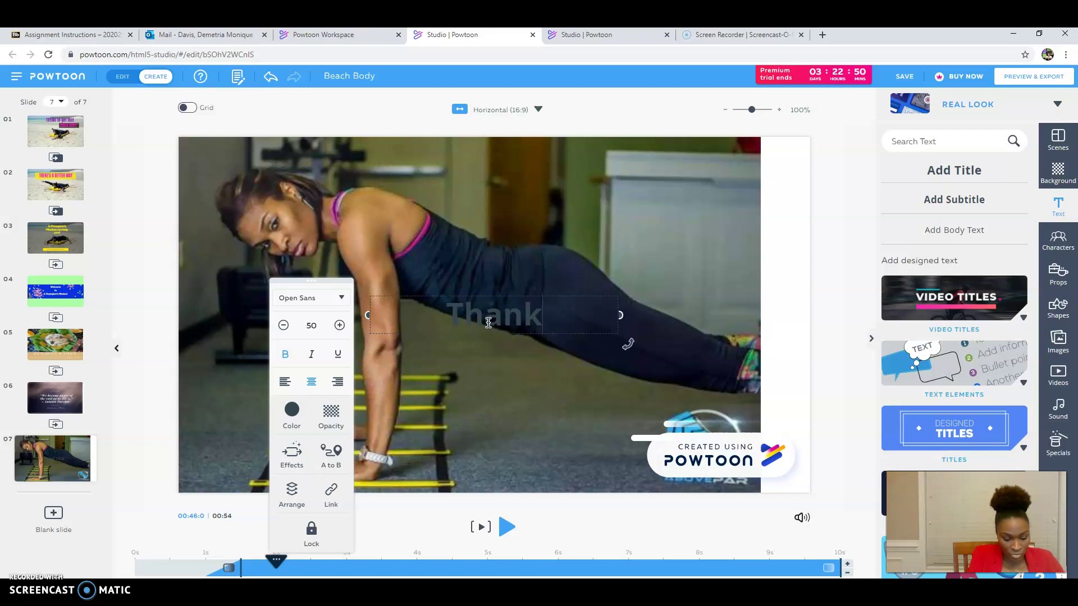
pyautogui.write('you and s')
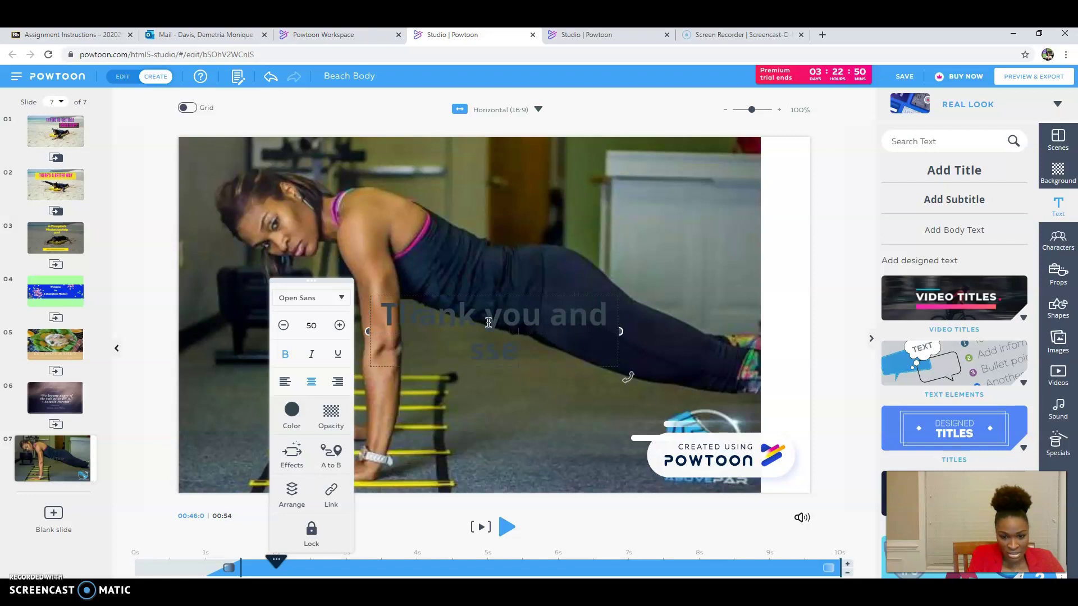
pyautogui.write('ee you soon!')
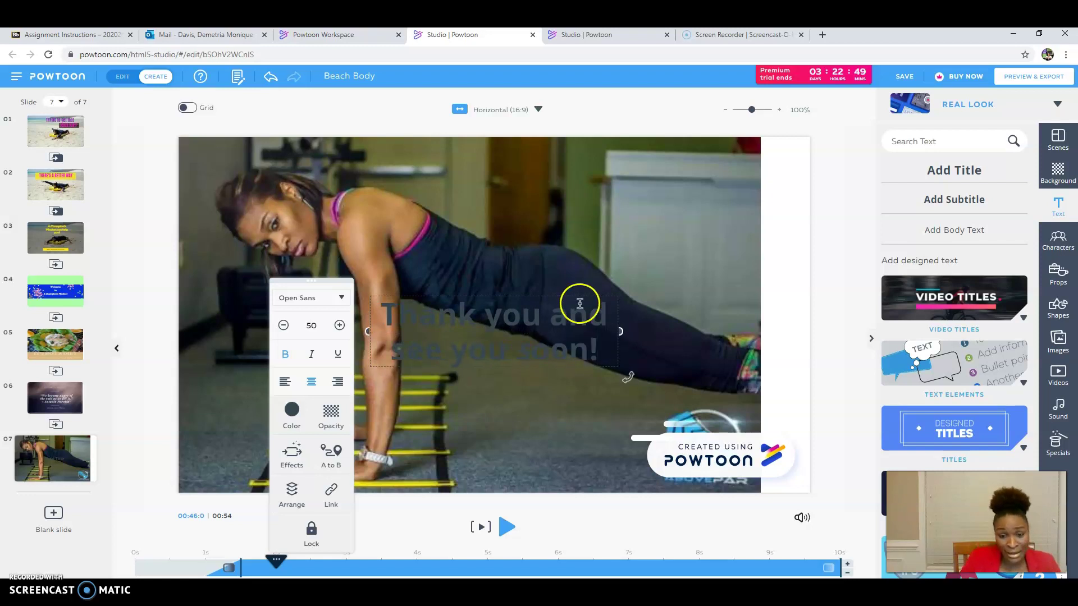
# Make the thank-you title white and move it near the top of the photo
pyautogui.tripleClick(564, 352)
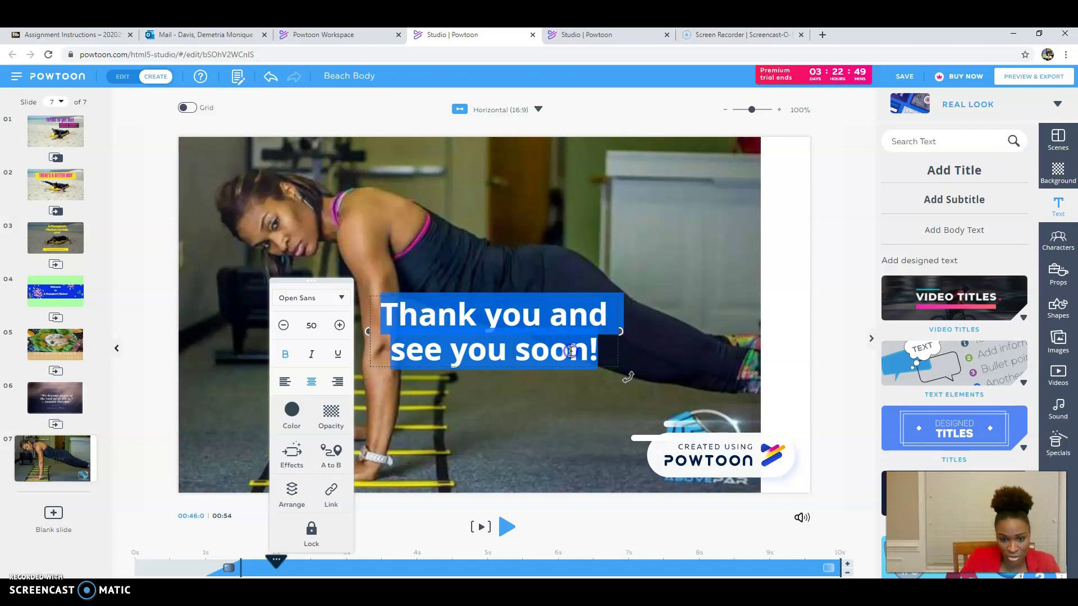
pyautogui.click(293, 409)
pyautogui.click(343, 386)
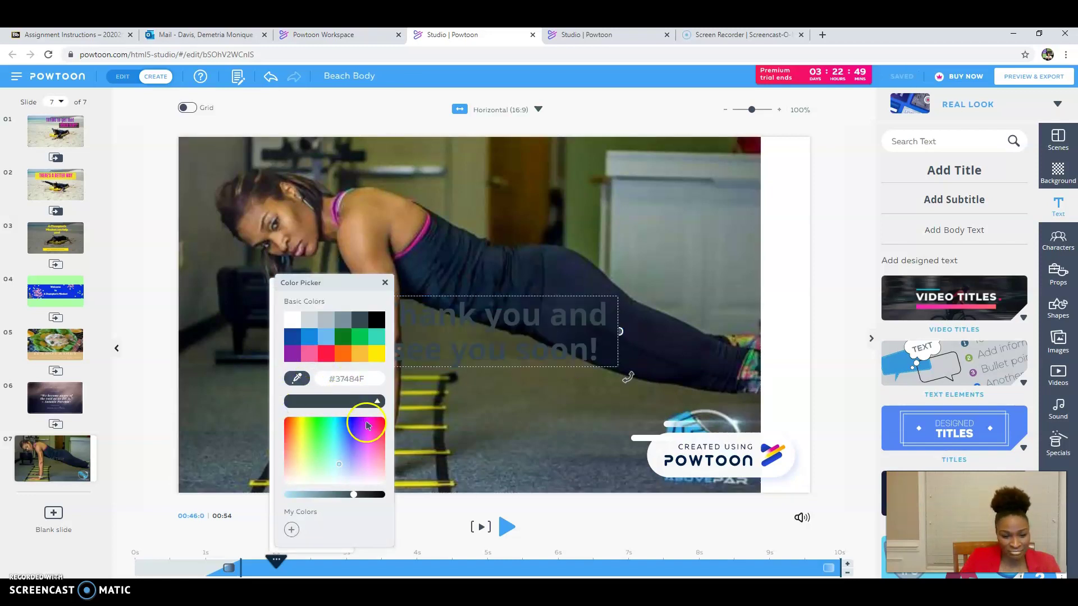
pyautogui.click(367, 426)
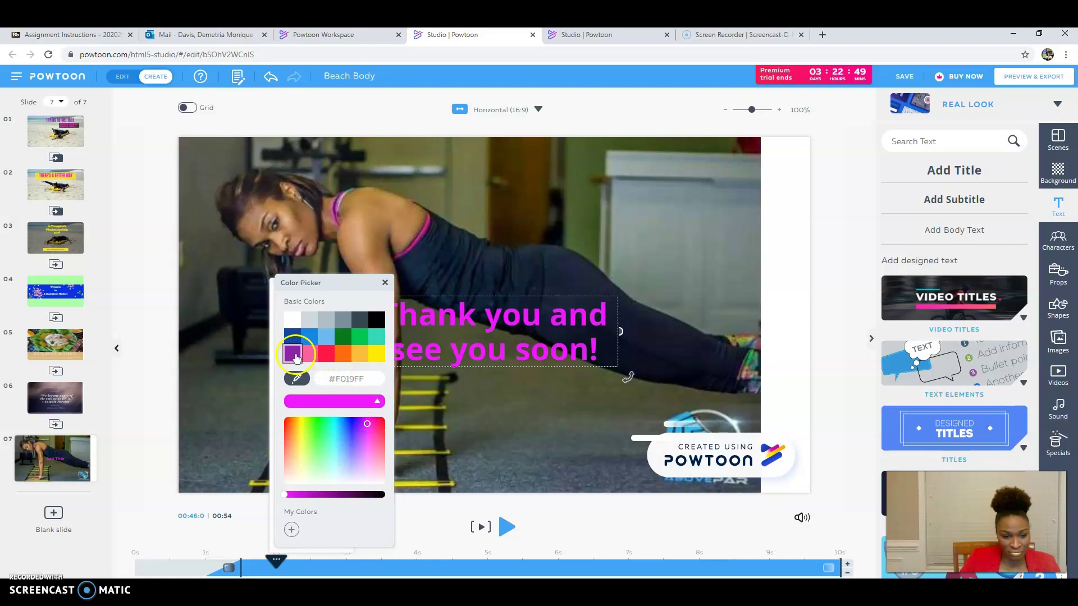
pyautogui.click(292, 353)
pyautogui.click(377, 355)
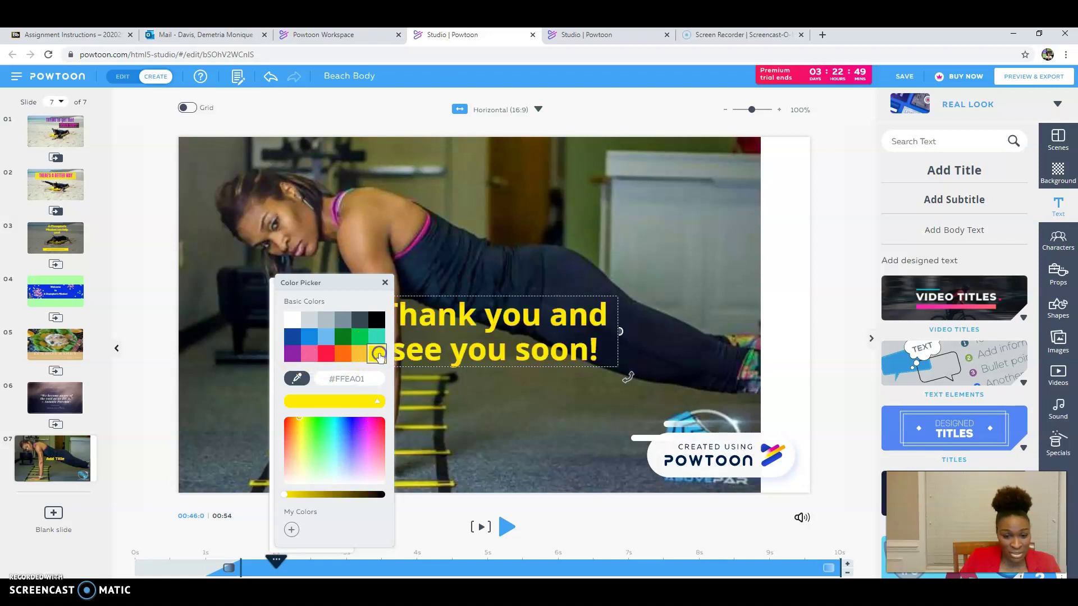
pyautogui.click(292, 320)
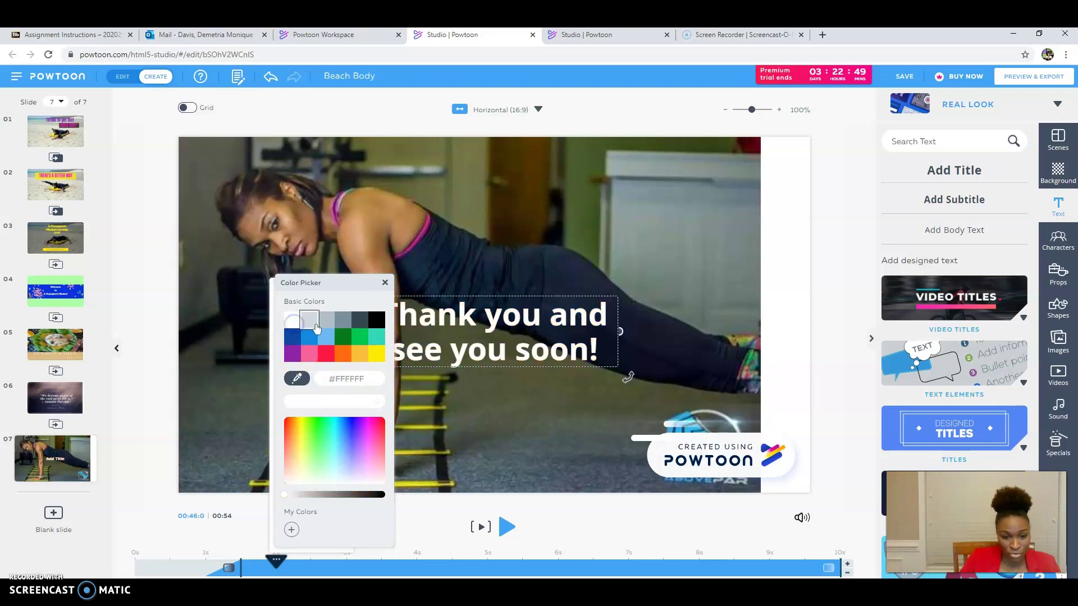
pyautogui.click(553, 328)
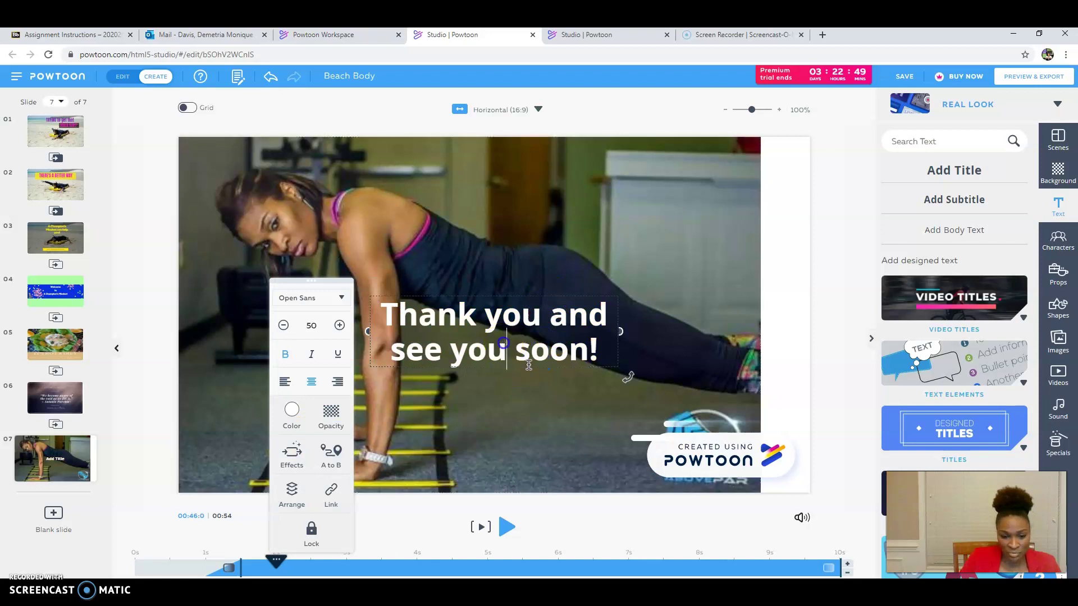
pyautogui.click(529, 366)
pyautogui.moveTo(500, 337); pyautogui.dragTo(648, 188)
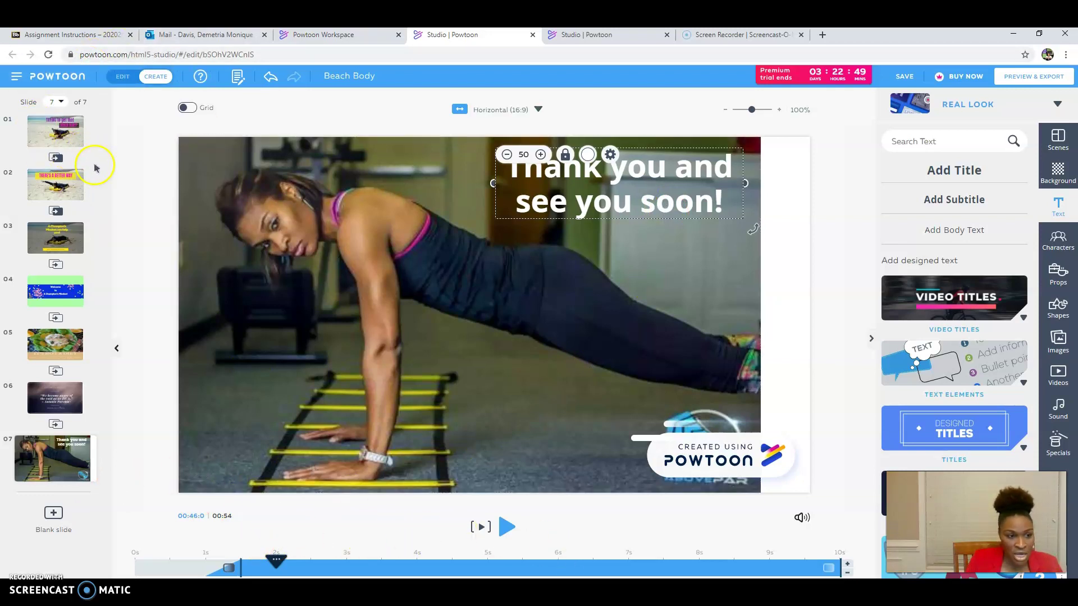
# Return to slide 1's beach scene and play the seven-slide preview from the start
pyautogui.click(73, 139)
pyautogui.click(60, 132)
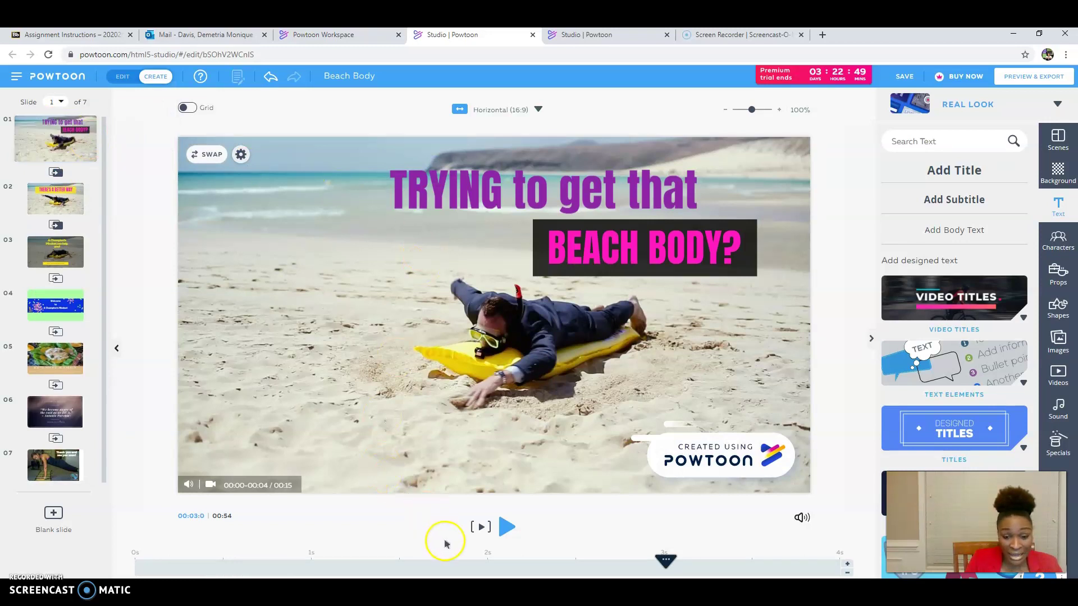
pyautogui.click(505, 527)
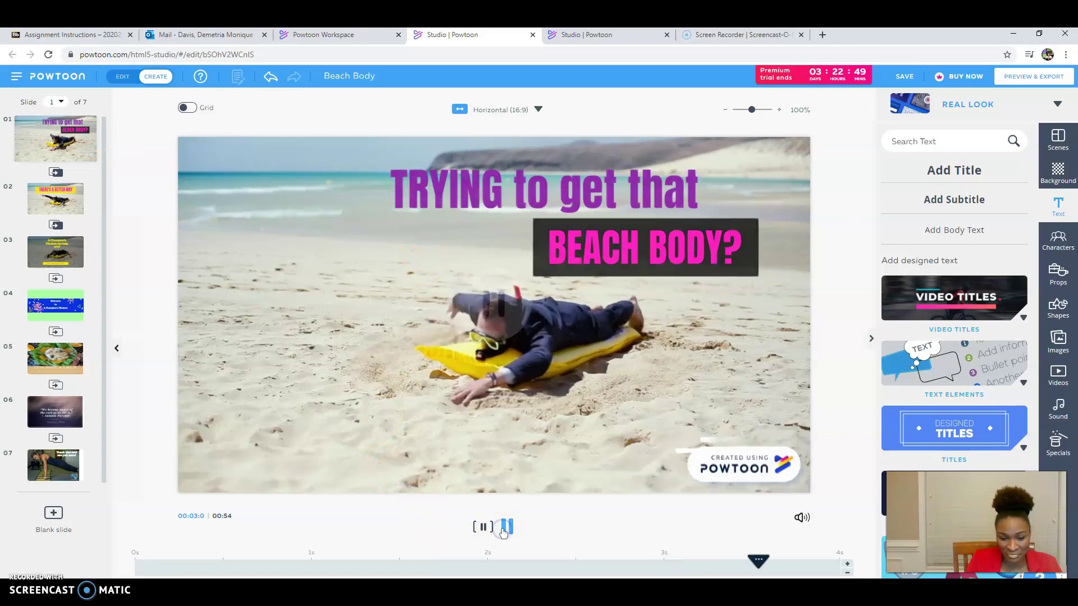